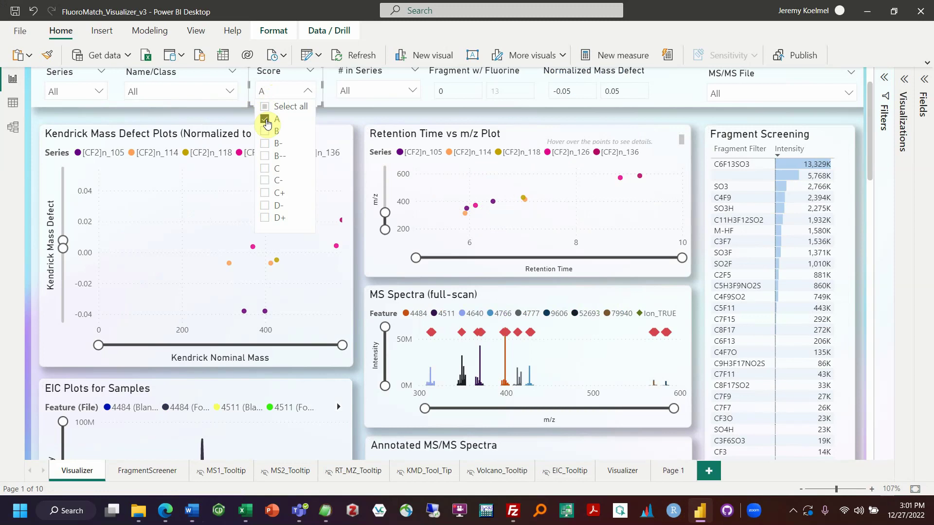
Step: Close the Score filter list and set the Normalized Mass Defect range to -1 through 1
click(215, 197)
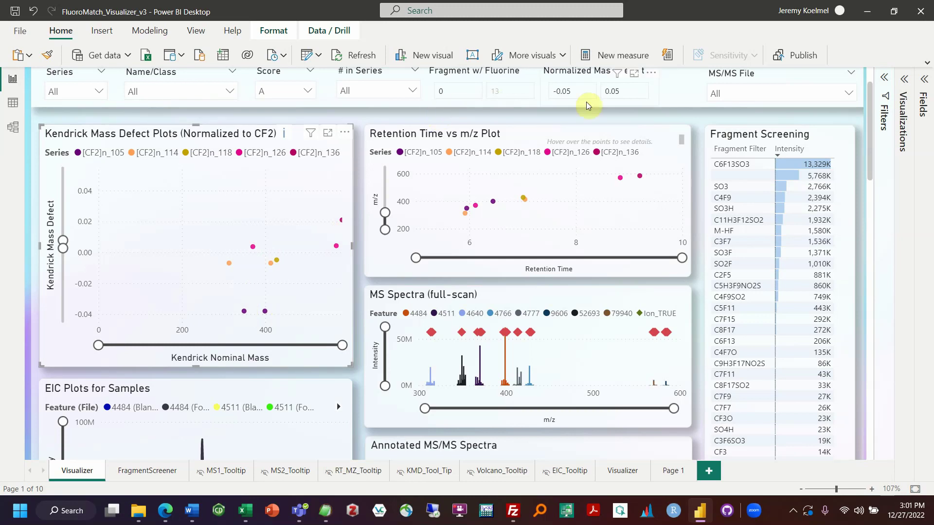
click(572, 92)
key(Tab)
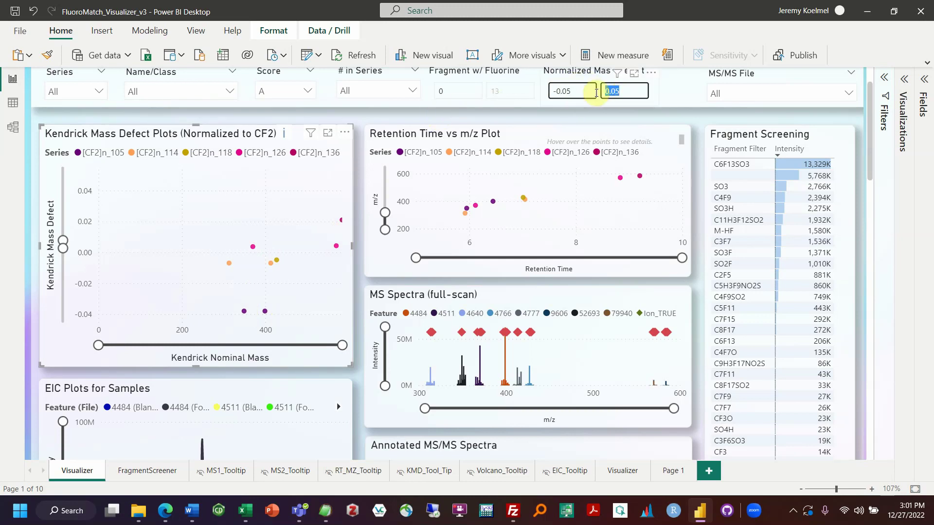
click(570, 94)
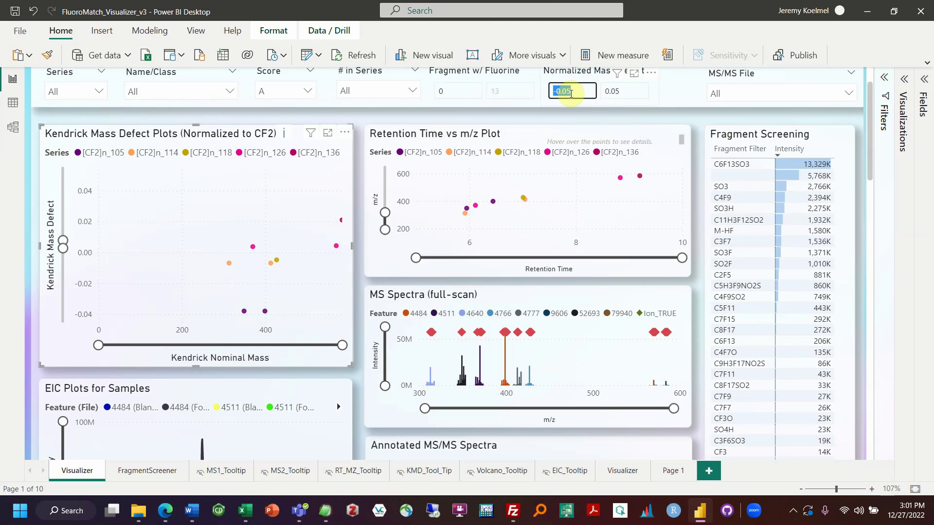
text(-1)
click(610, 91)
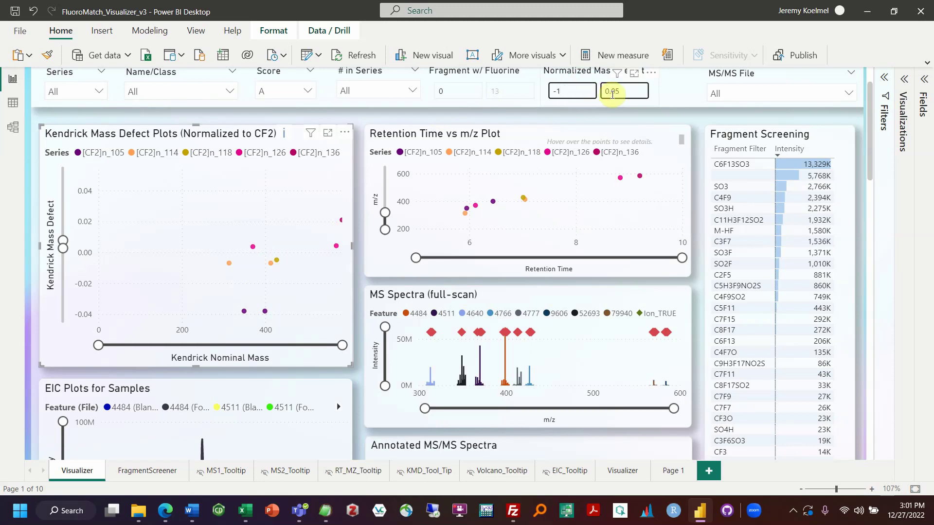
double_click(625, 93)
text(1)
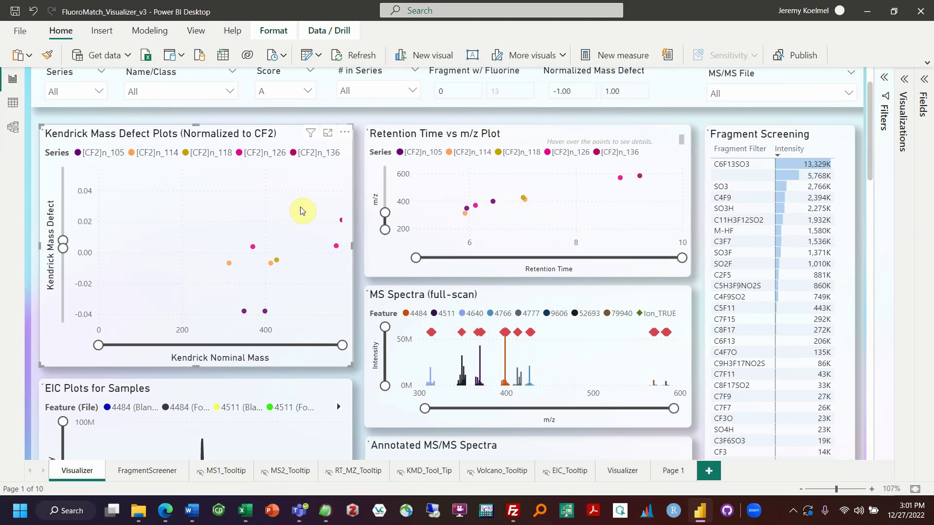
Step: Extend the Kendrick Mass Defect plot's vertical range up to 1.0 and down to about -0.1, and narrow its upper end around the points
drag(62, 240, 63, 168)
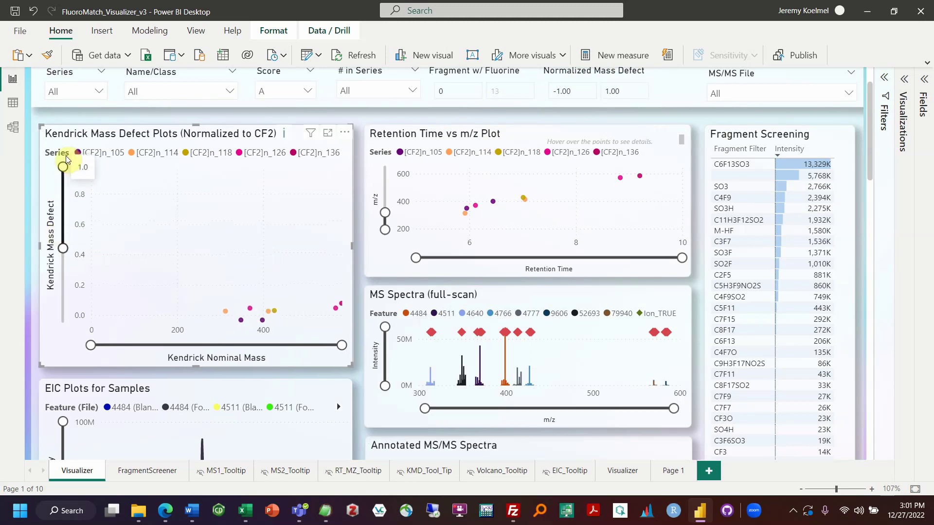
mouse_move(63, 250)
mouse_down()
mouse_move(69, 345)
mouse_move(77, 252)
mouse_up()
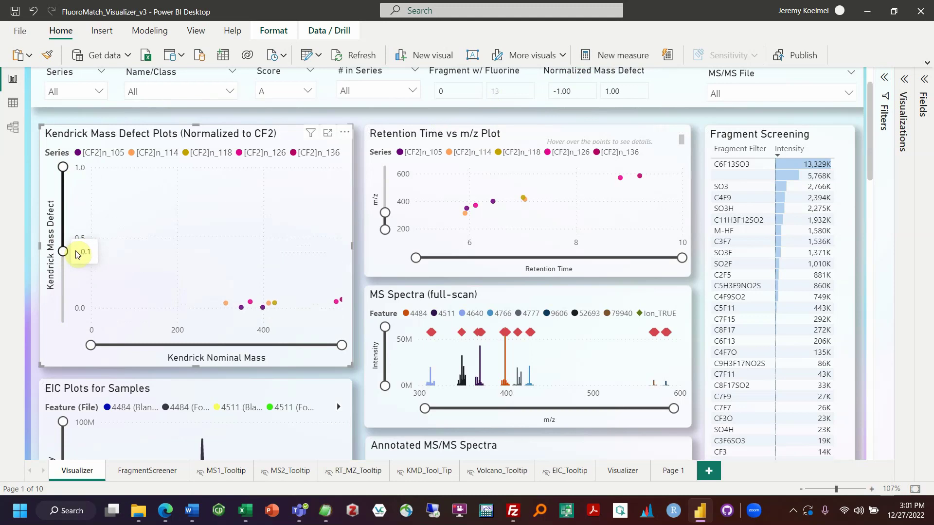
drag(55, 164, 59, 228)
Step: Set the Normalized Mass Defect filter range to -0.05 through 0.05
click(566, 93)
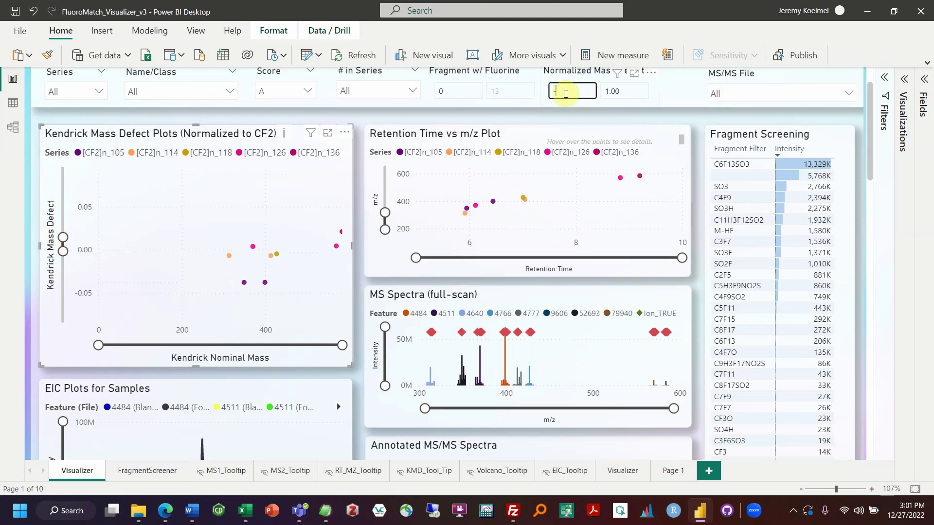
text(-0.05)
click(632, 93)
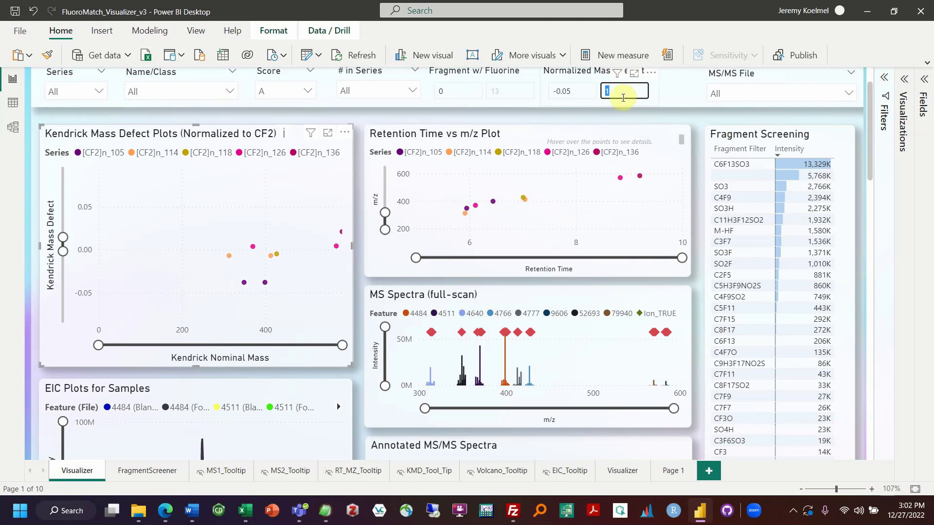
text(.05)
click(512, 121)
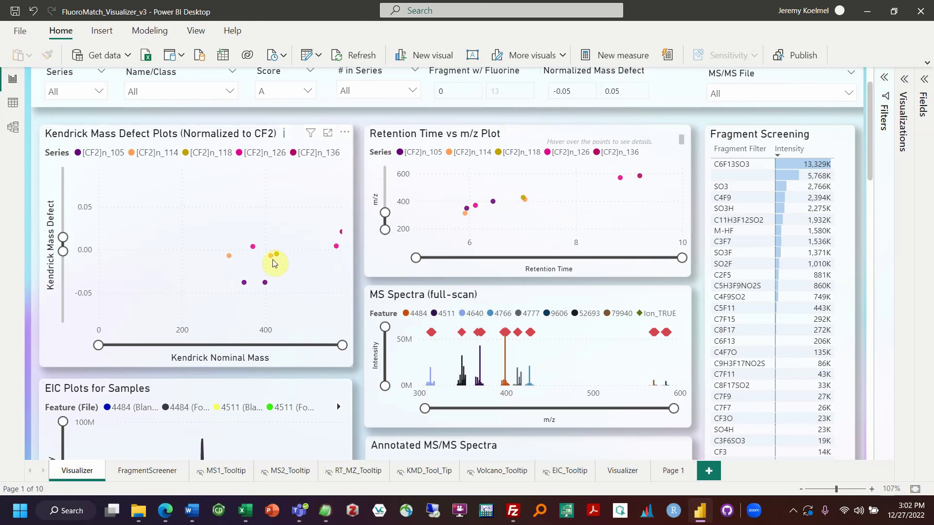
Step: Check the feature details of the branched PFCA point and filter the report to series [CF2]n_114
mouse_move(271, 258)
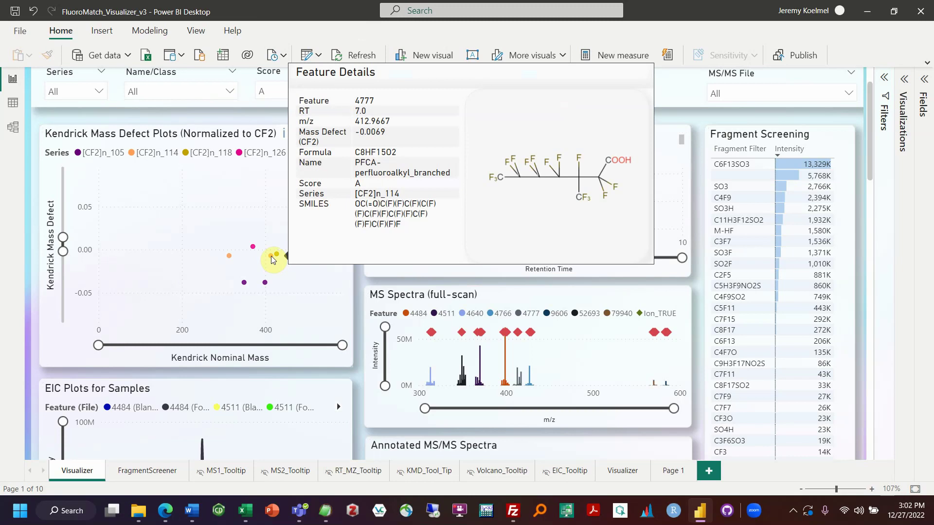
click(72, 93)
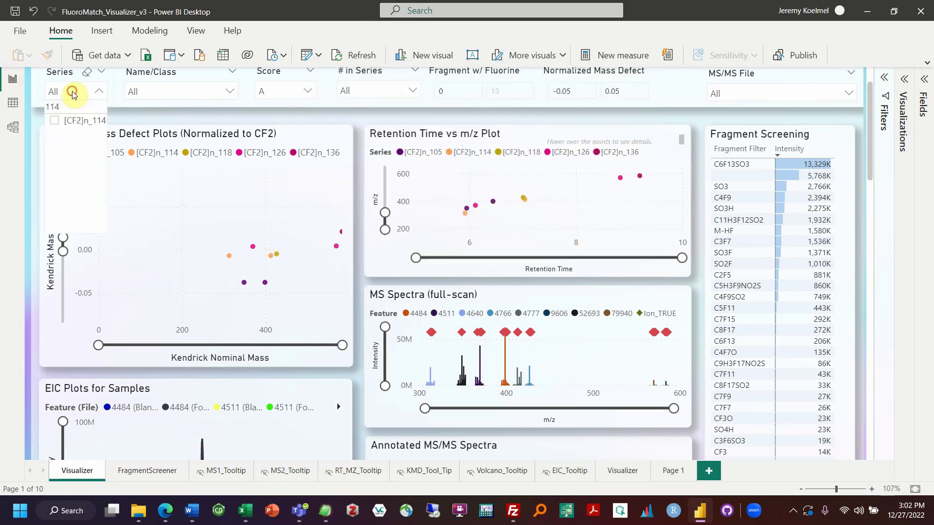
click(67, 109)
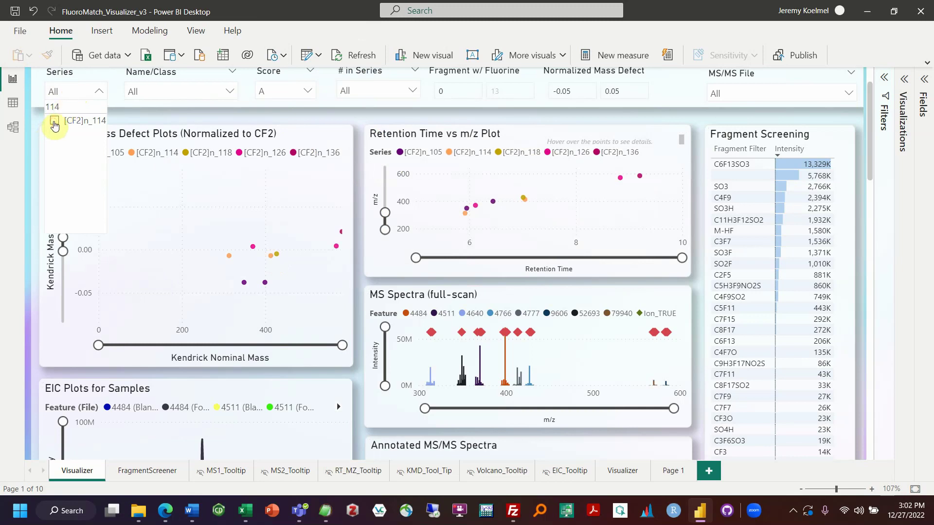
click(54, 121)
click(246, 241)
click(251, 234)
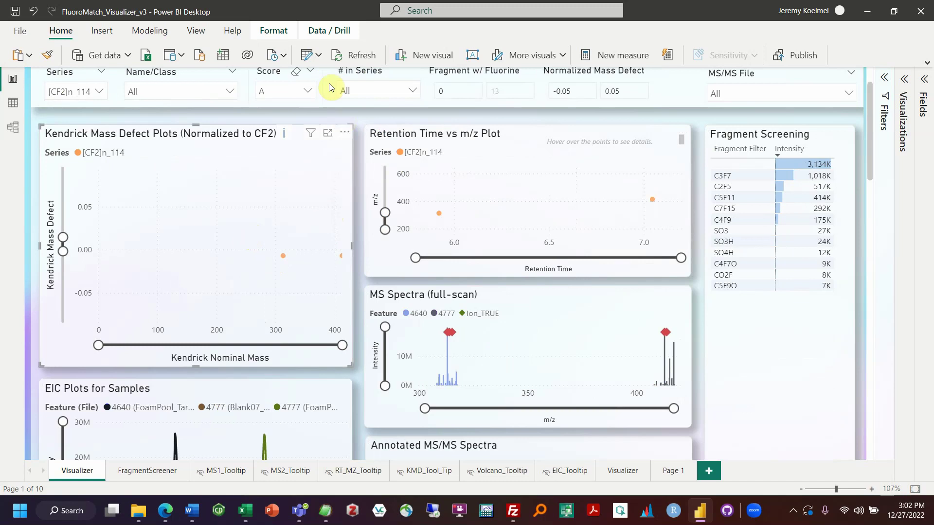
Step: Clear the A selection from the Score filter so features of every score are included
click(389, 98)
click(309, 88)
click(265, 118)
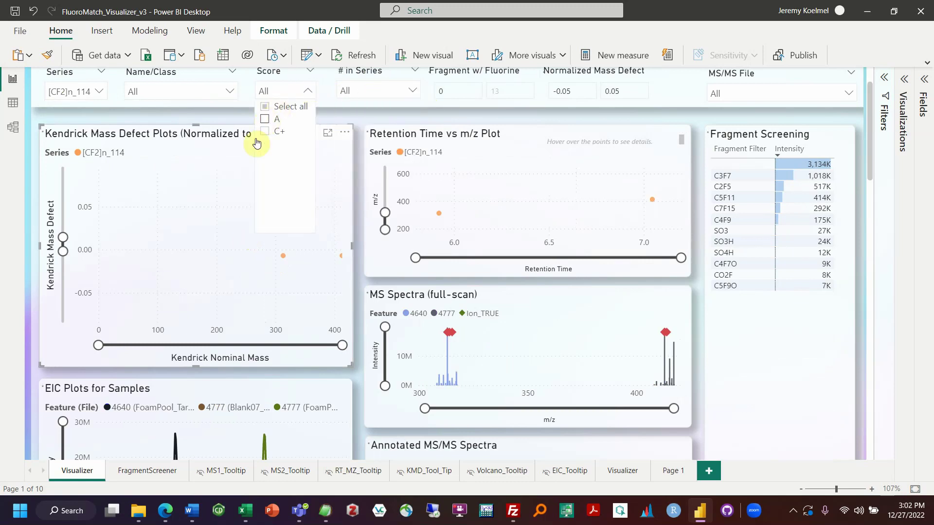
click(230, 199)
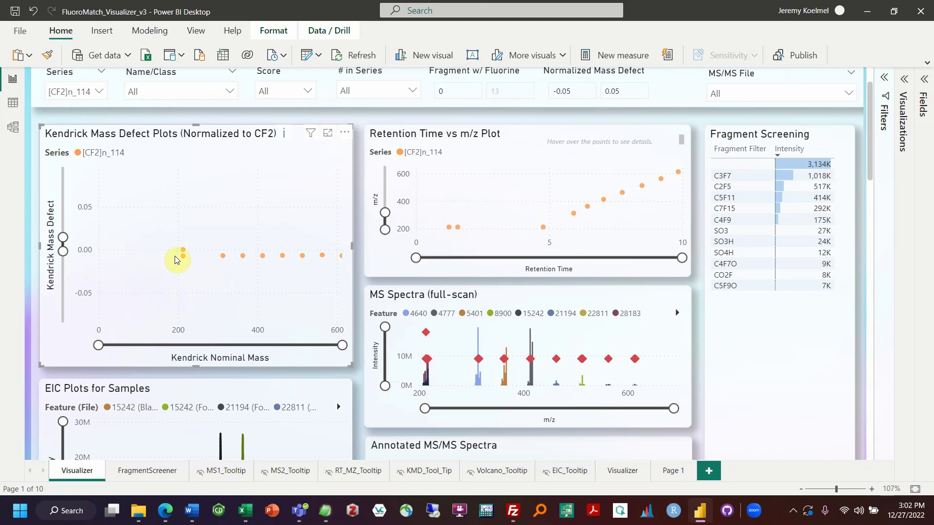
Step: Try starting the Retention Time vs m/z plot's time axis at 4, and restore the full range
mouse_move(223, 257)
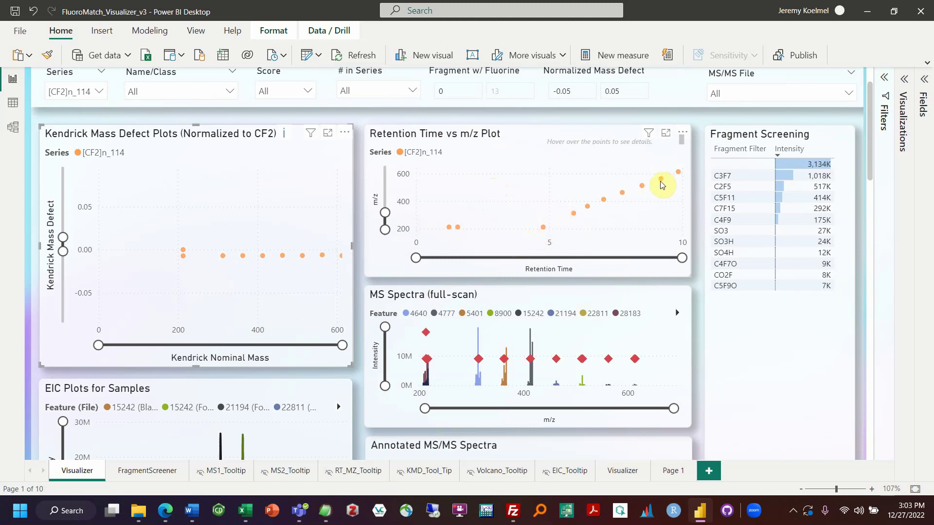
drag(411, 256, 516, 259)
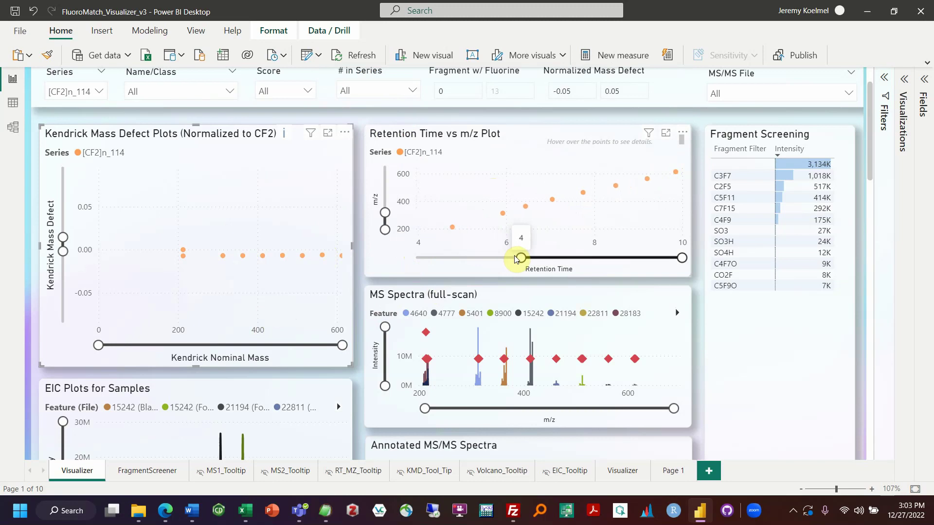
drag(517, 259, 414, 258)
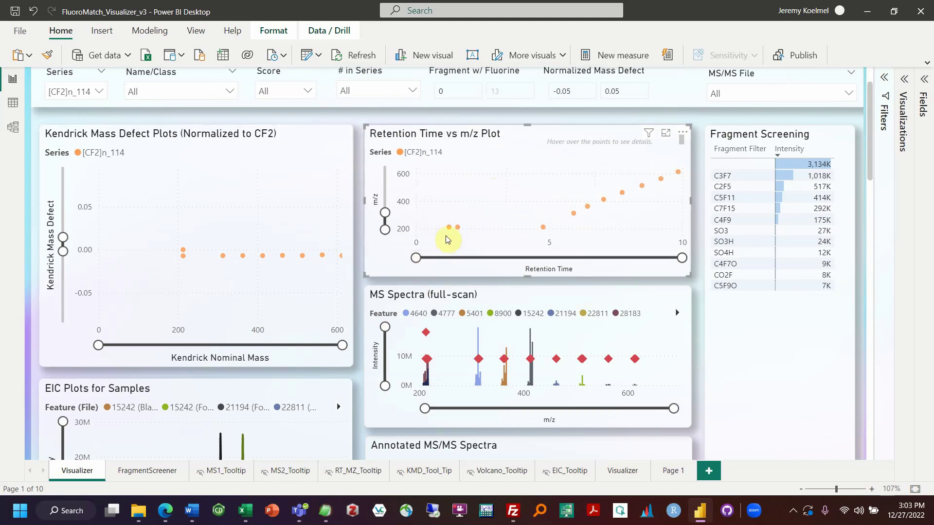
mouse_move(449, 229)
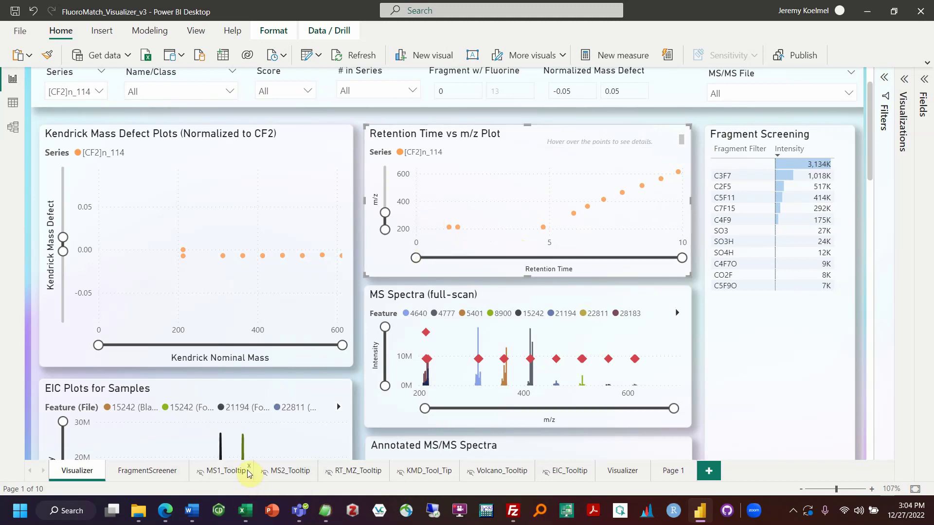
Step: Switch to NegIDed_FIN.csv in Excel, go to its first row and fit the SeriesType_Identifier column to its contents
click(246, 510)
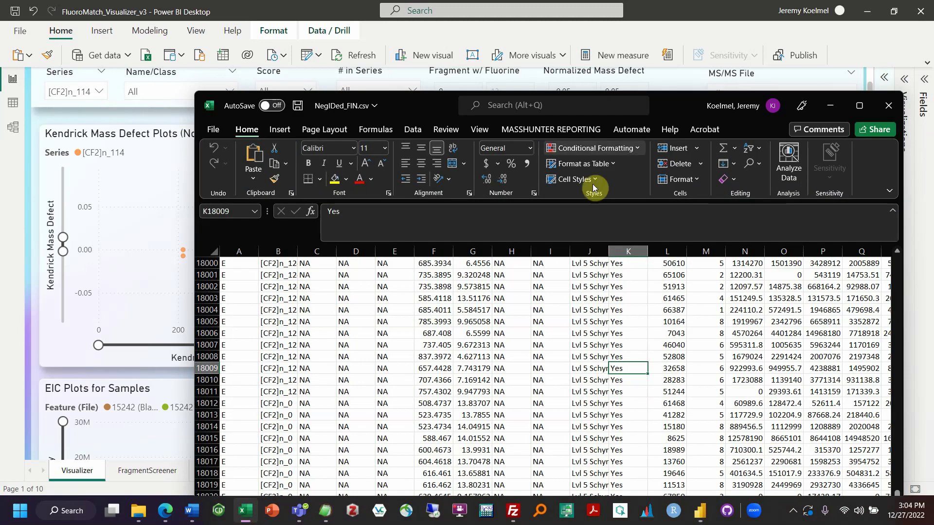
drag(603, 110, 498, 33)
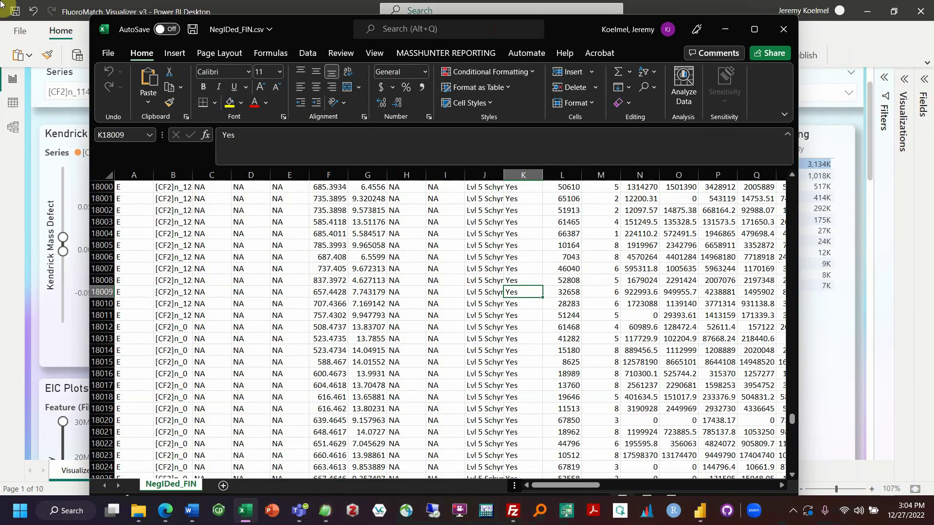
drag(793, 427, 792, 185)
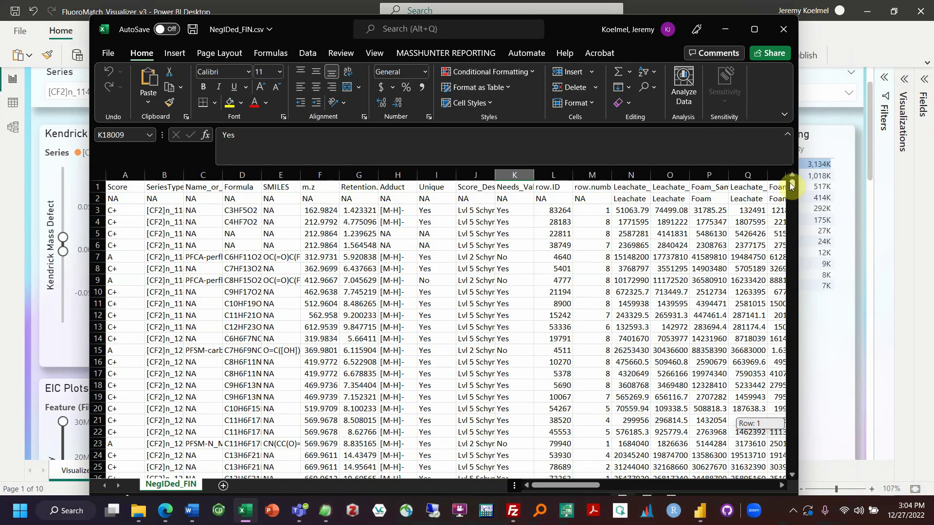
double_click(184, 175)
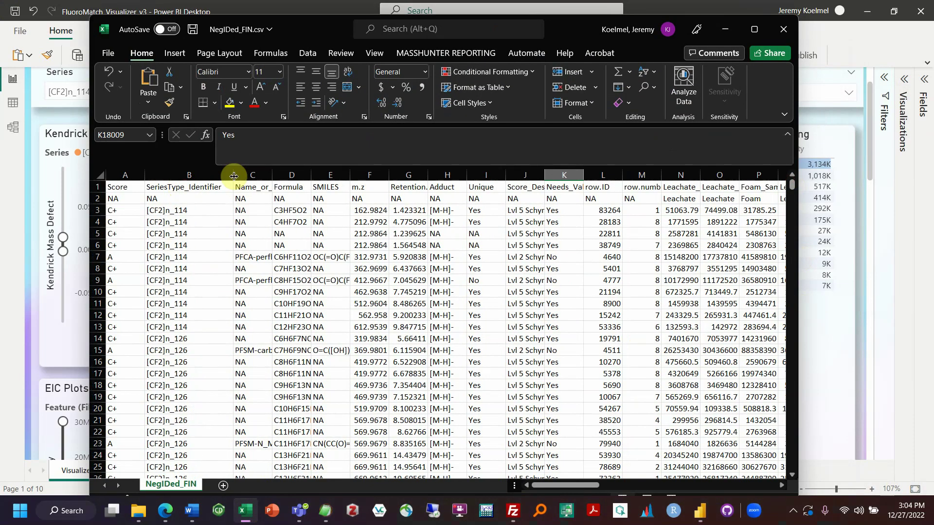
Step: Review the [CF2]n_114 entries in rows 3 to 13, singling out the A-scored features in rows 7 and 9
drag(195, 207, 188, 327)
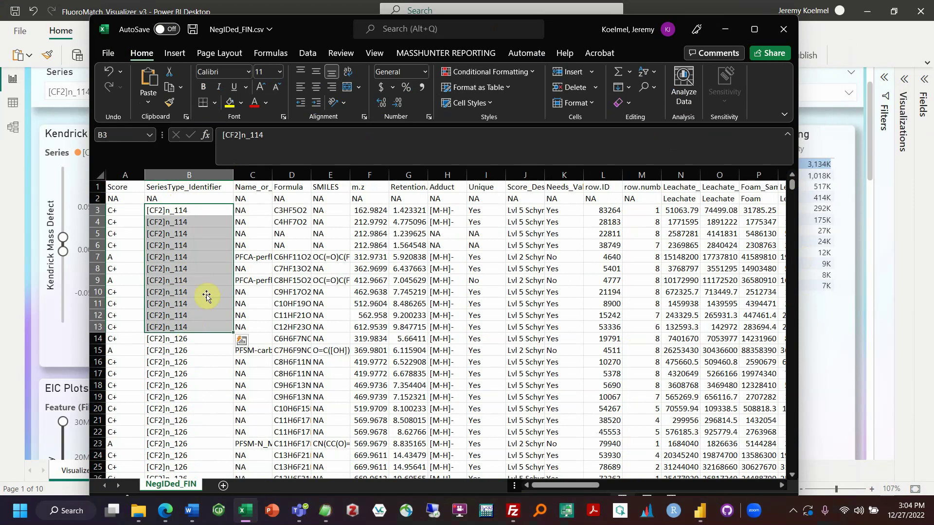
click(97, 257)
click(98, 280)
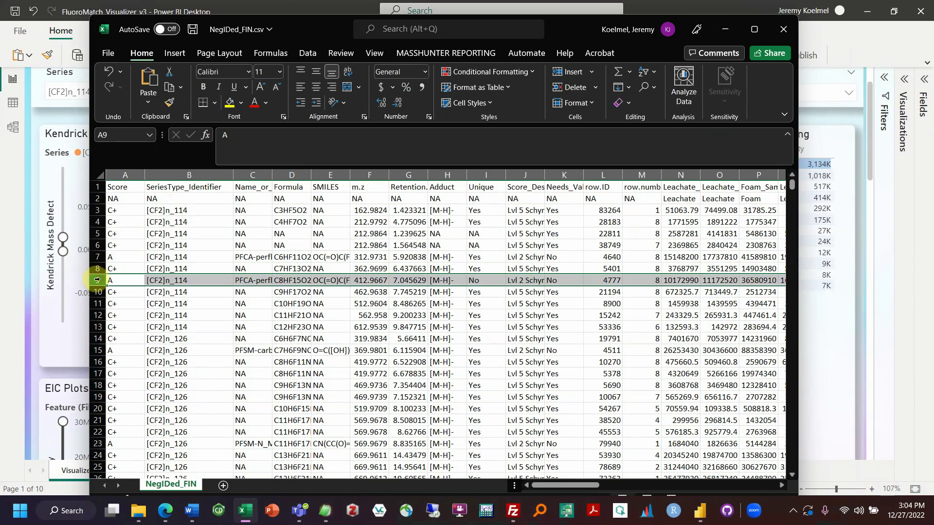
Step: Switch to Power BI to check the earliest retention-time points, restore its window to a smaller size and return to the Excel spreadsheet
drag(297, 25, 258, 69)
click(520, 27)
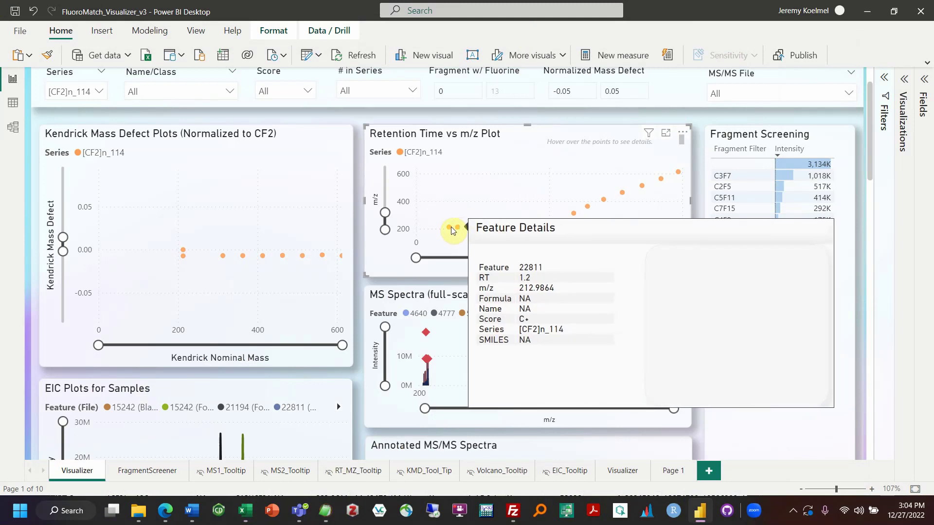
double_click(671, 19)
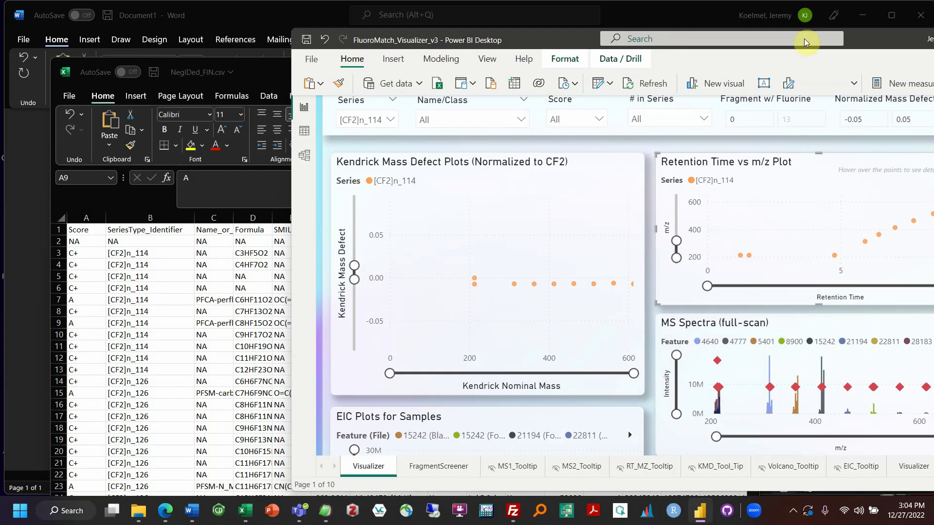
click(225, 288)
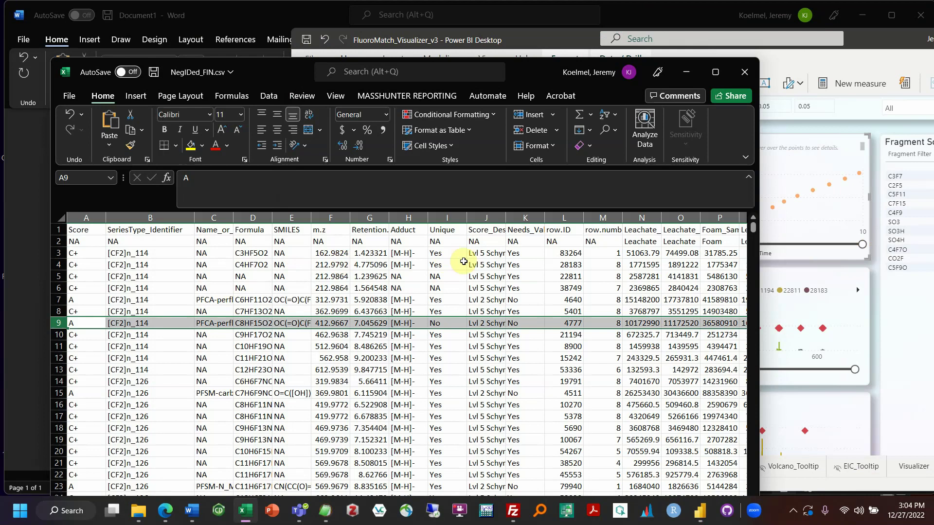
Step: Locate row IDs 22811 and 38749 in the spreadsheet and highlight their full rows, 5 and 6
click(574, 276)
drag(574, 277, 573, 285)
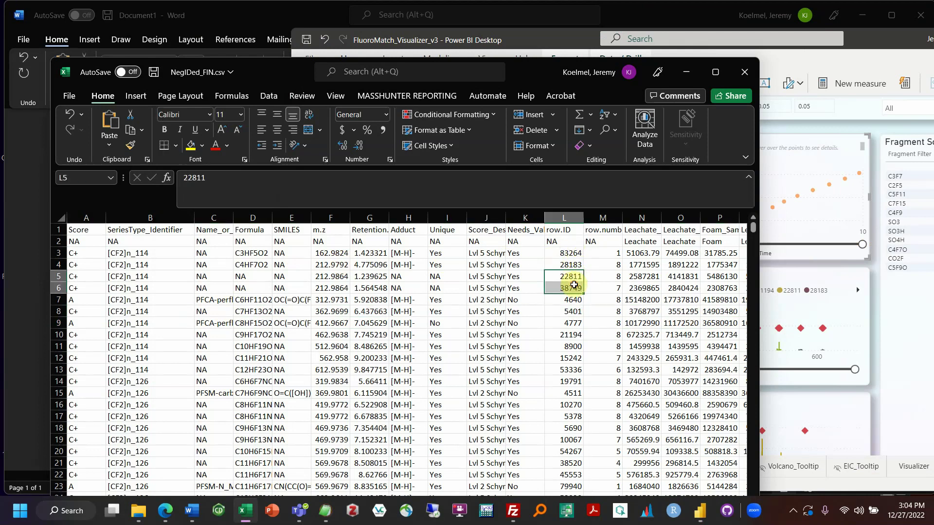
drag(59, 276, 59, 288)
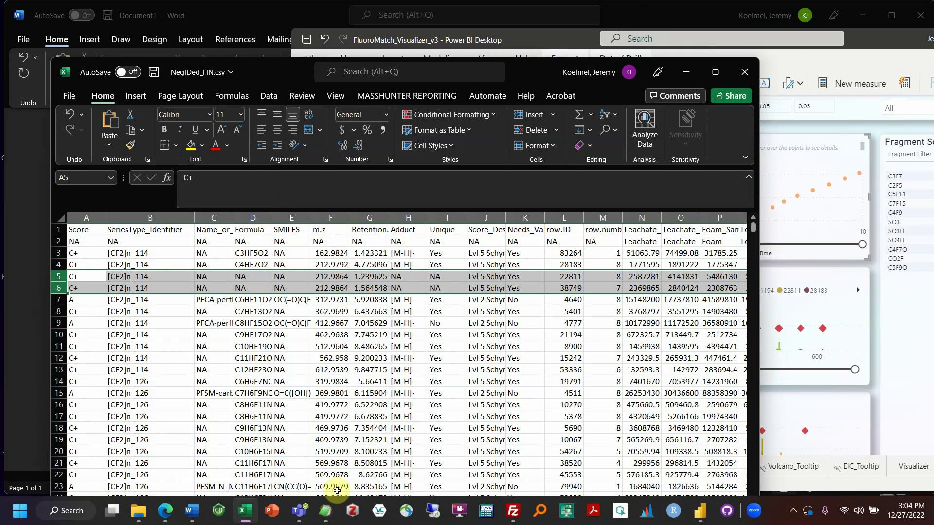
Step: Widen the spreadsheet window and enter FALSE in cells BK5 and BK6 for the two misordered retention-time features
drag(758, 322, 896, 324)
click(640, 276)
drag(640, 276, 842, 286)
click(820, 279)
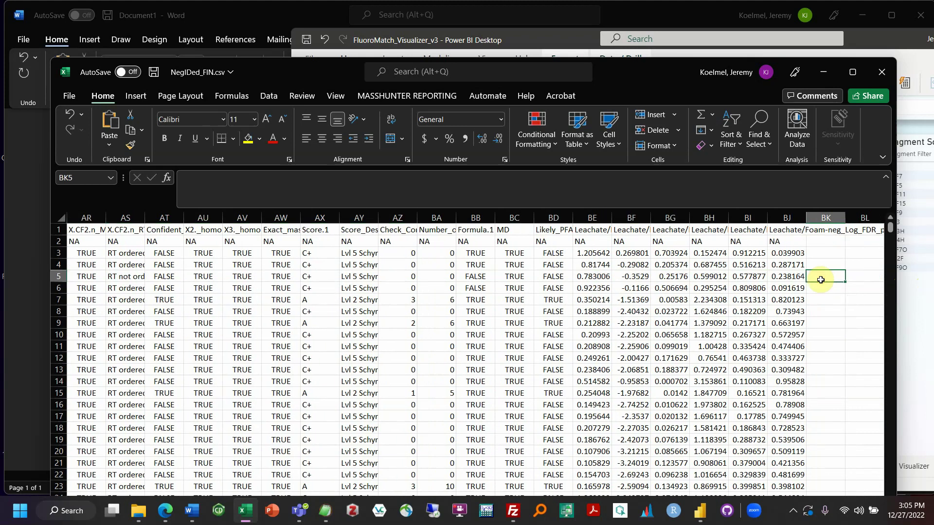
text(FALSE)
key(Return)
text(FALSE)
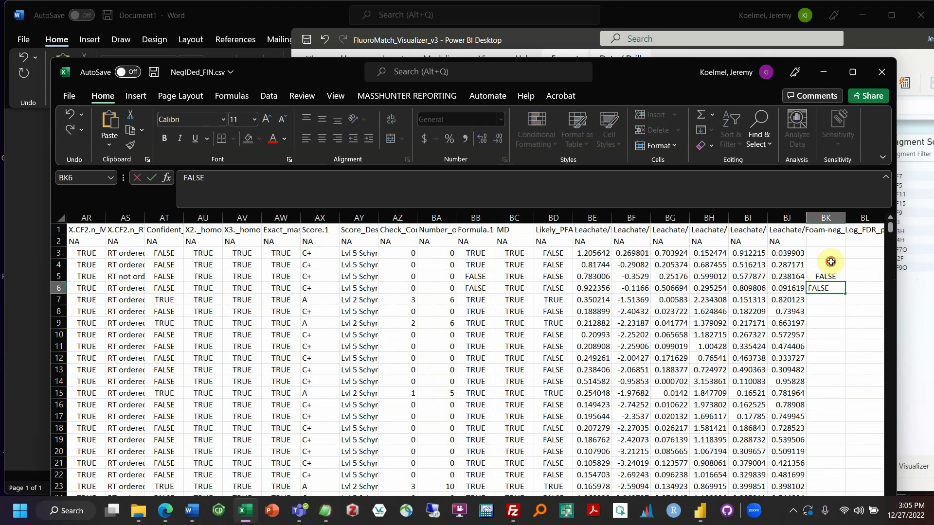
Step: Enter TRUE in cell BK4 and fill it up into BK3 for the first two [CF2]n_114 features
click(831, 262)
text(TRUE)
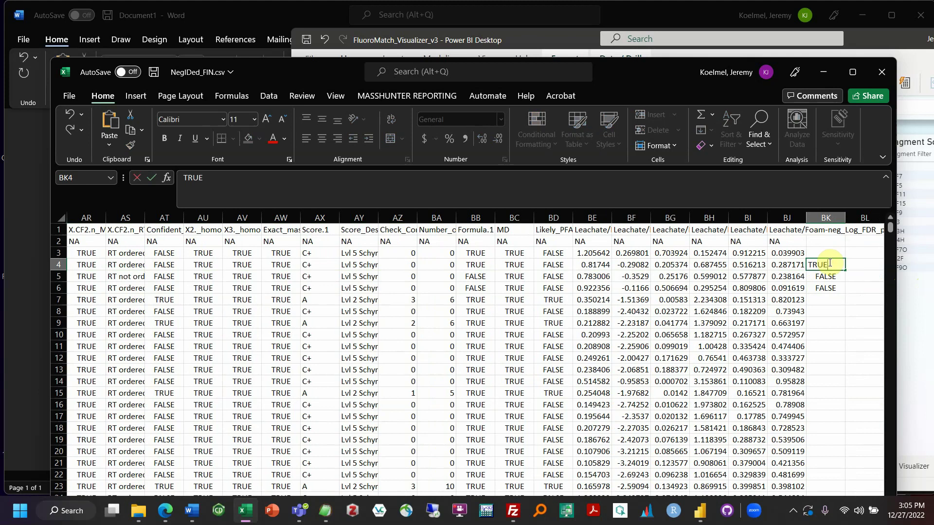
key(Return)
click(841, 265)
drag(846, 261, 844, 254)
key(ctrl+c)
click(825, 299)
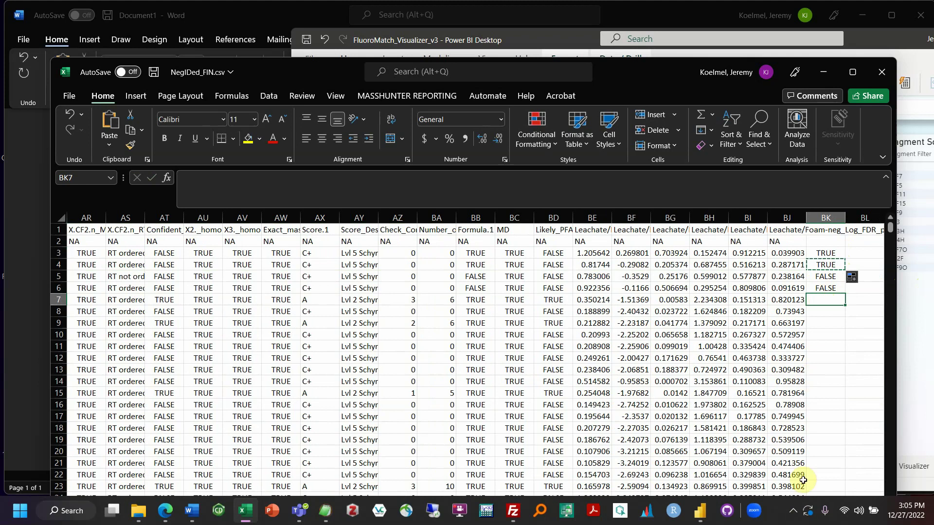
Step: Freeze the panes at cell E3 so the two header rows and columns A to D remain visible while scrolling
drag(819, 298, 2, 293)
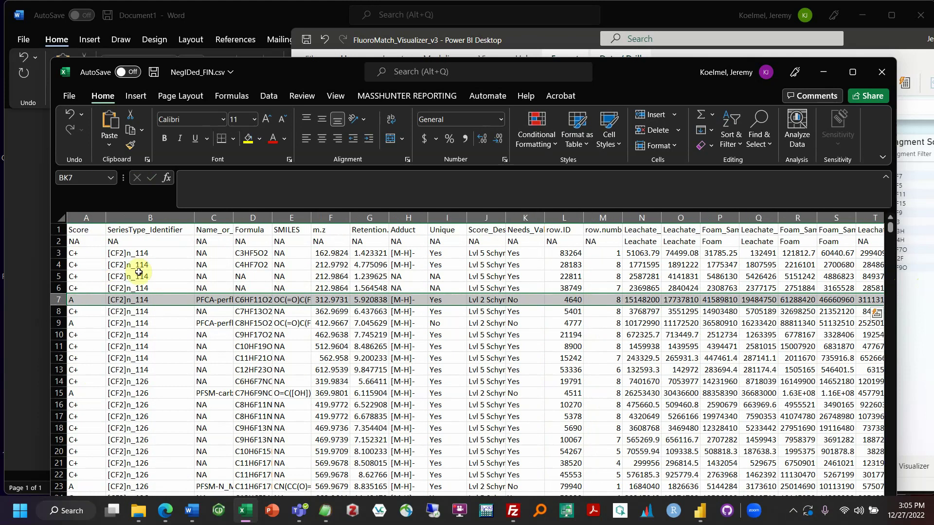
click(209, 258)
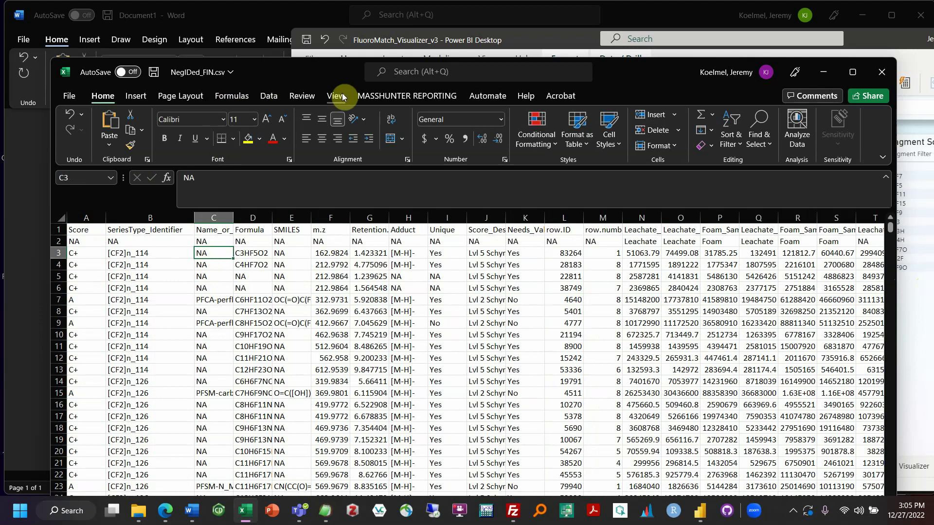
click(292, 255)
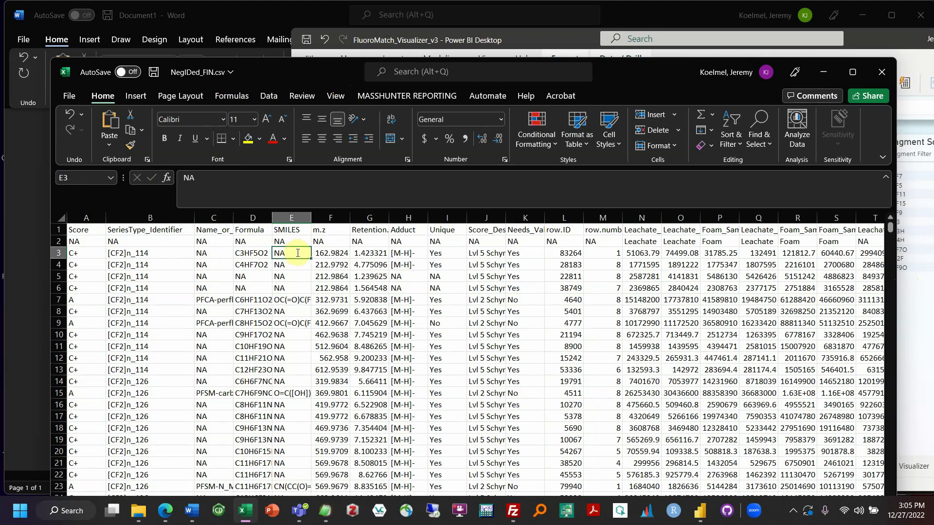
click(327, 98)
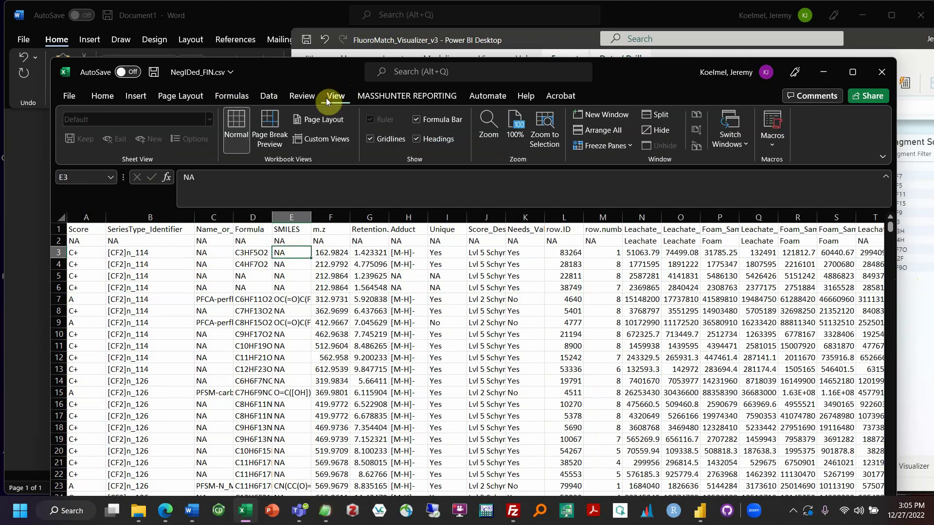
click(620, 147)
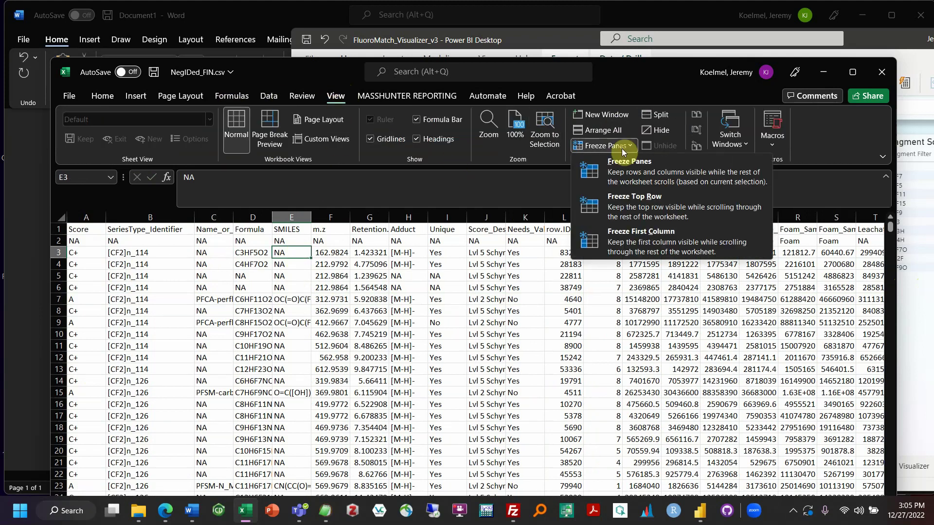
click(623, 180)
drag(501, 440, 930, 426)
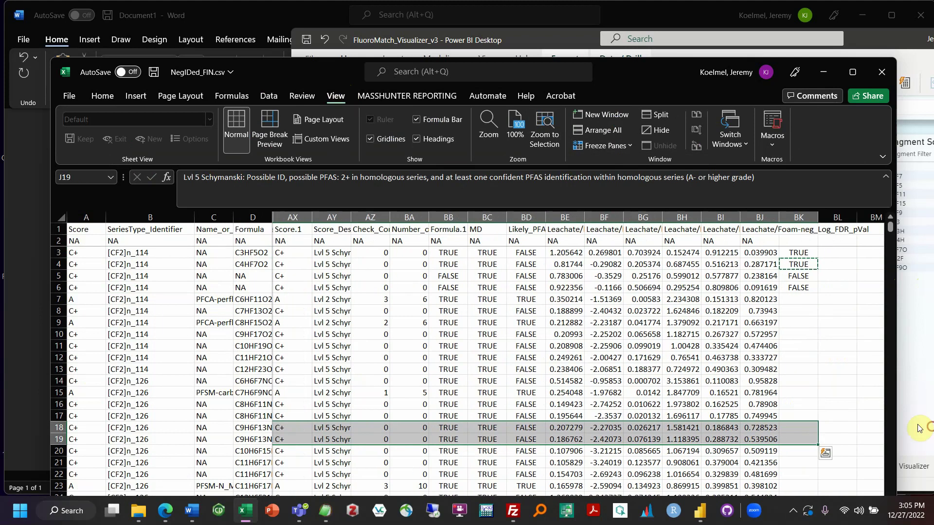
Step: Enter TRUE in cell BK7 and fill it down through BK13 for the remaining [CF2]n_114 features
click(797, 299)
text(TRUE)
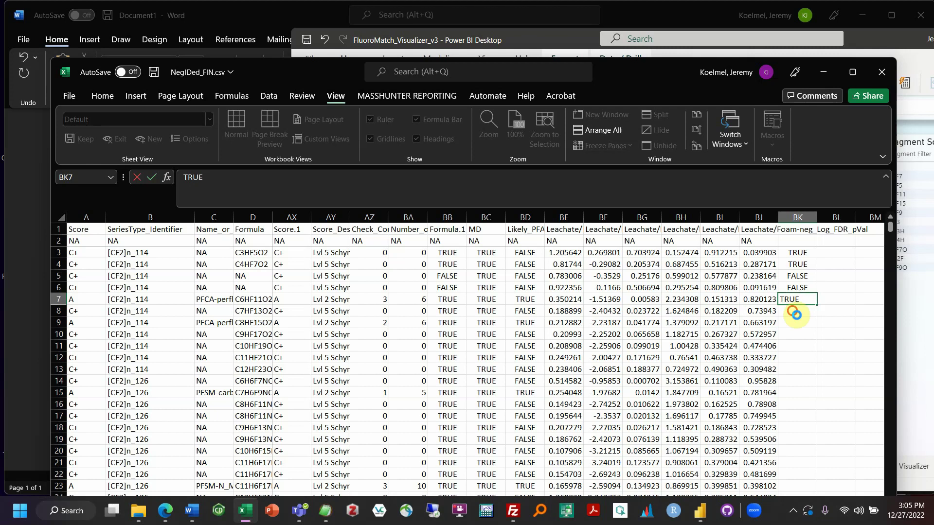
key(ctrl+Return)
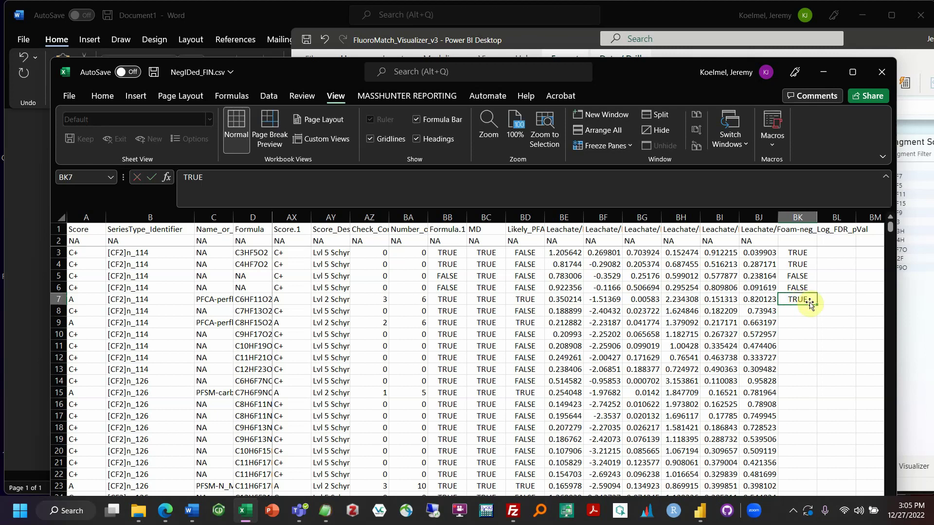
drag(816, 306, 738, 385)
click(797, 357)
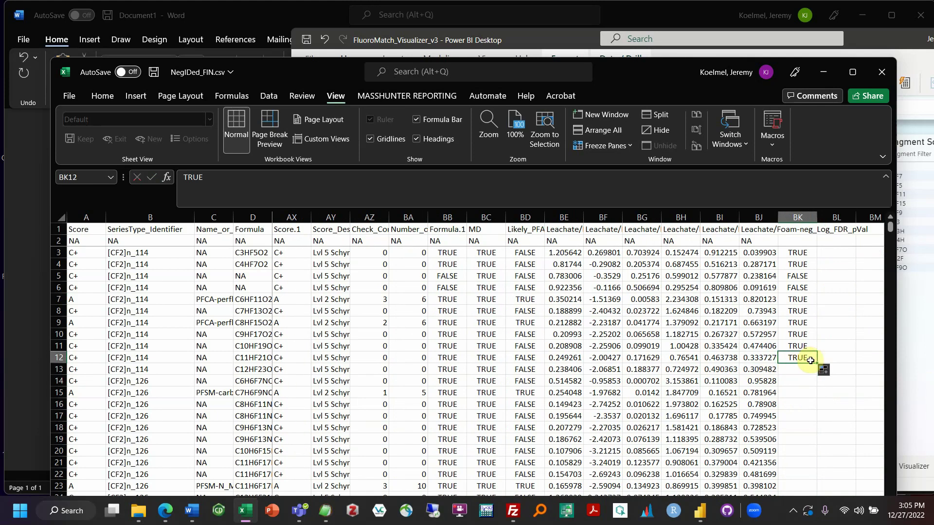
drag(817, 363, 813, 371)
Step: Label row 3 with PFCA in BL3 and C3 in BM3, and fill both down as a series into row 4
click(826, 252)
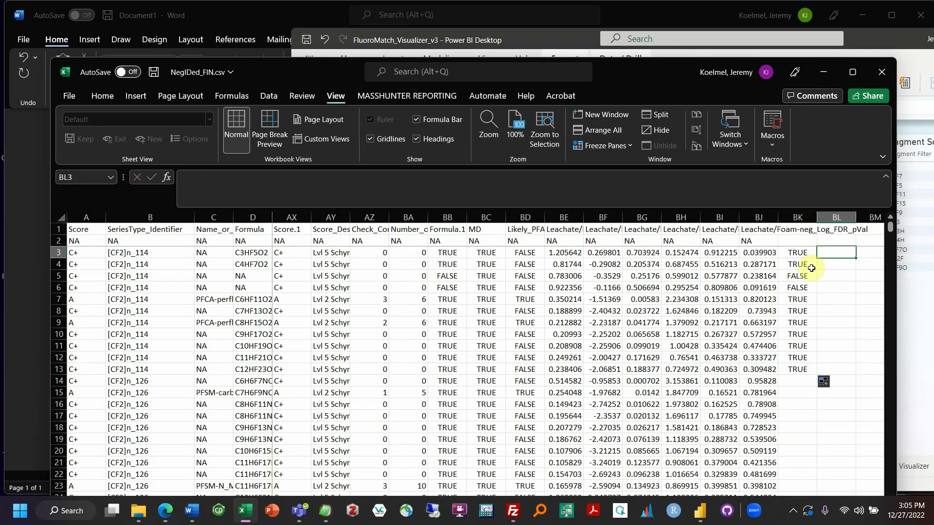
text(PFCA)
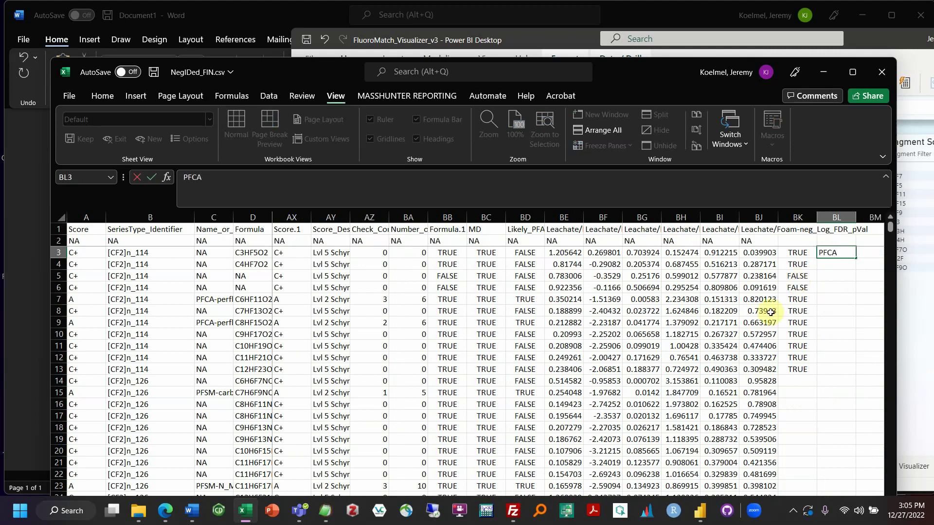
click(878, 251)
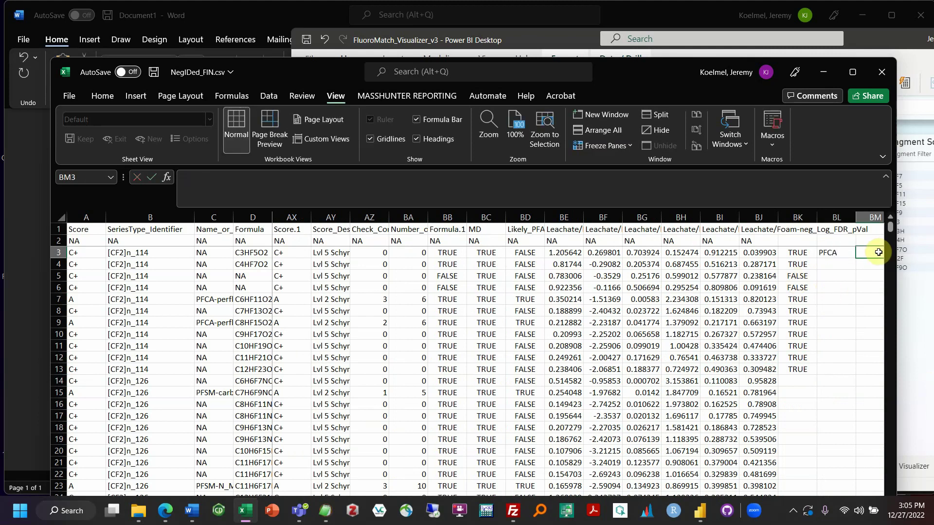
text(C3)
drag(786, 252, 853, 269)
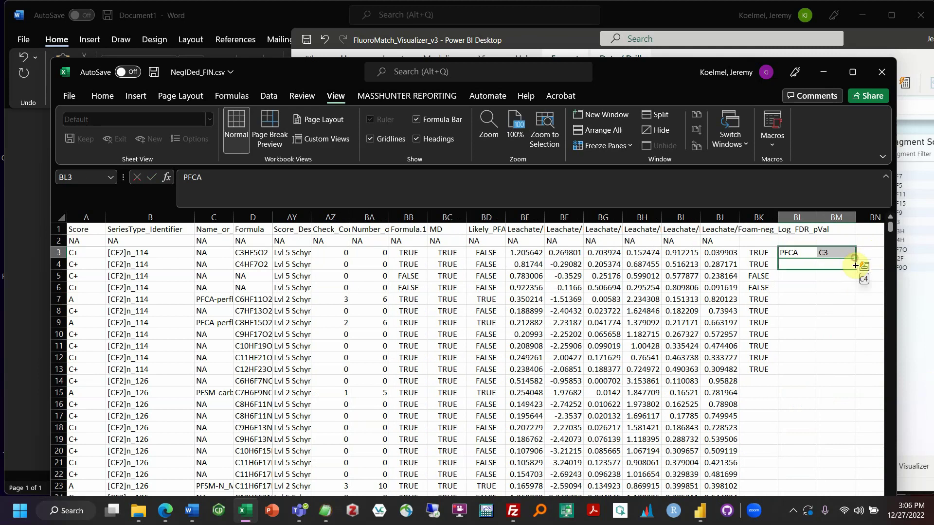
Step: Copy the PFCA and C4 labels from row 4 into BL7:BM7 and change BM7 to C6
click(797, 266)
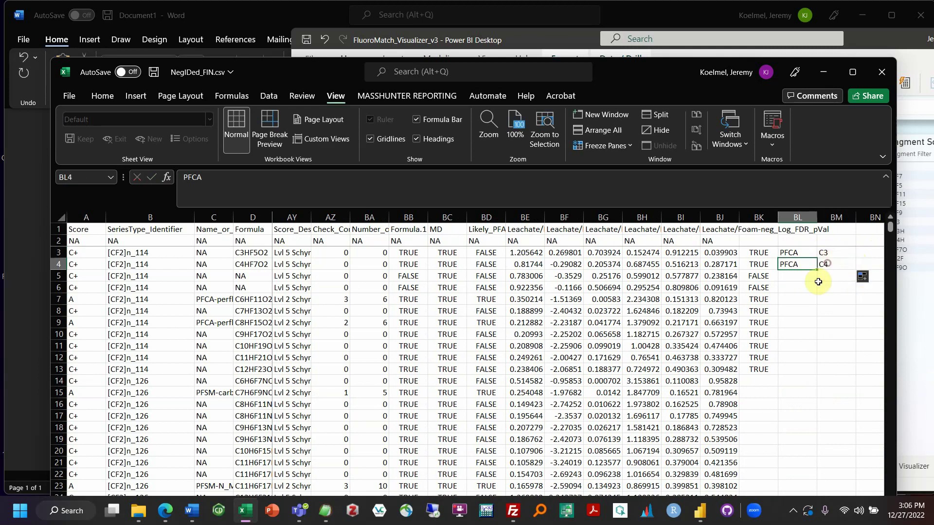
mouse_move(827, 264)
mouse_down()
mouse_move(758, 276)
mouse_move(829, 263)
mouse_up()
key(ctrl+c)
click(788, 296)
key(ctrl+v)
click(829, 298)
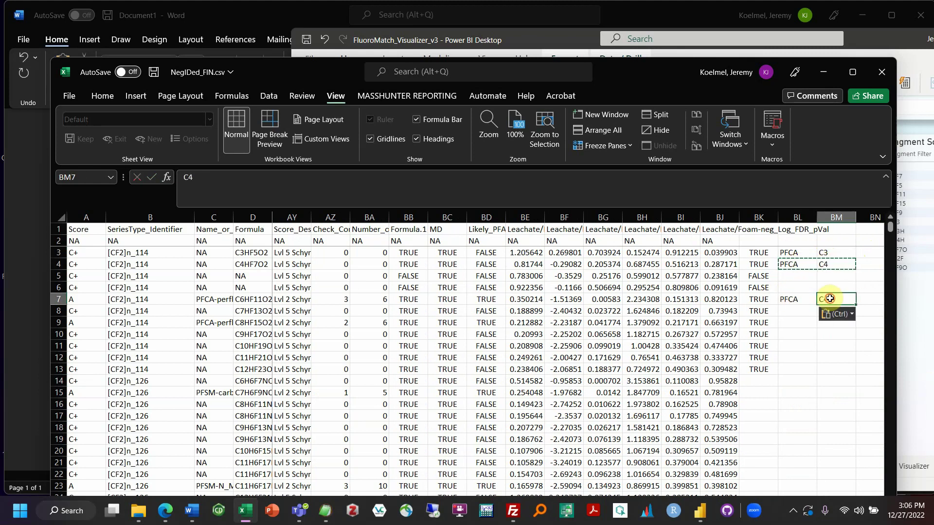
double_click(829, 298)
key(BackSpace)
text(6)
Step: Fill the row 7 labels down to row 13 as PFCA with C7 to C12, and check each carbon number
drag(798, 299, 855, 373)
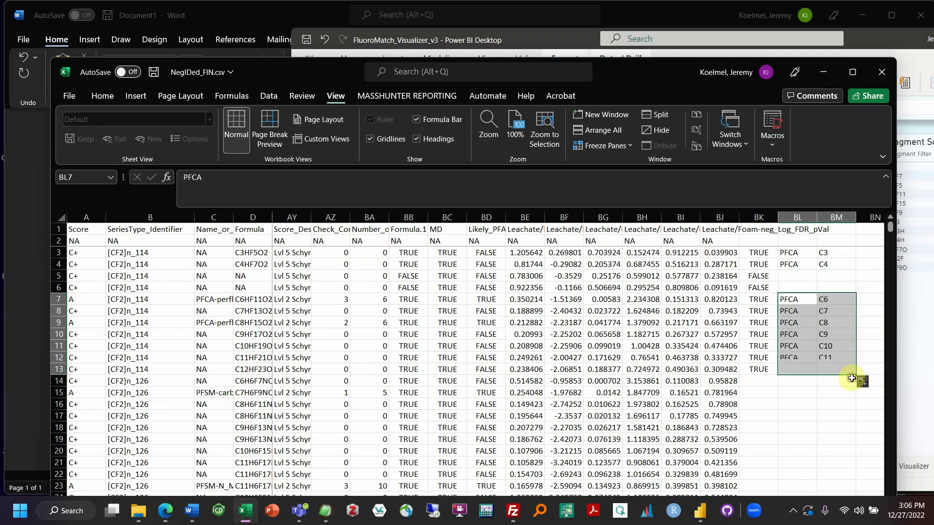
click(824, 314)
click(823, 321)
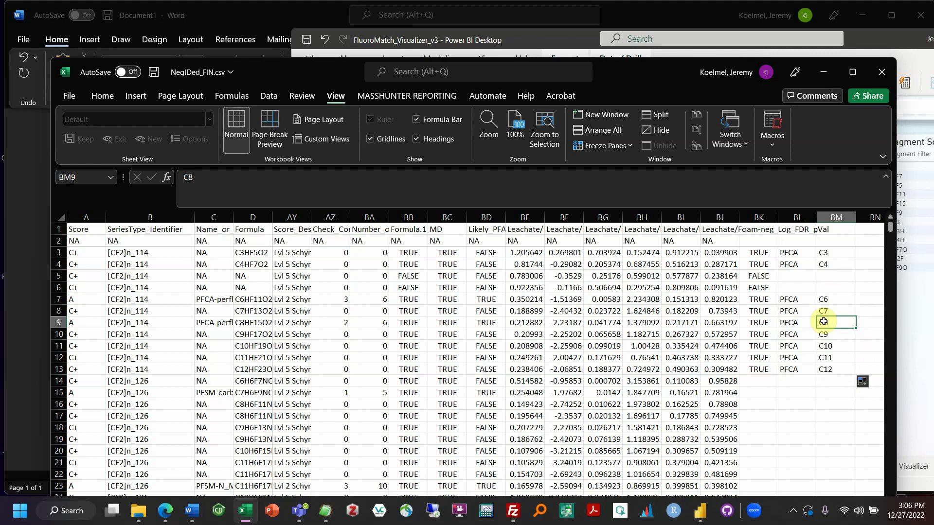
click(824, 335)
click(823, 345)
click(823, 357)
click(825, 371)
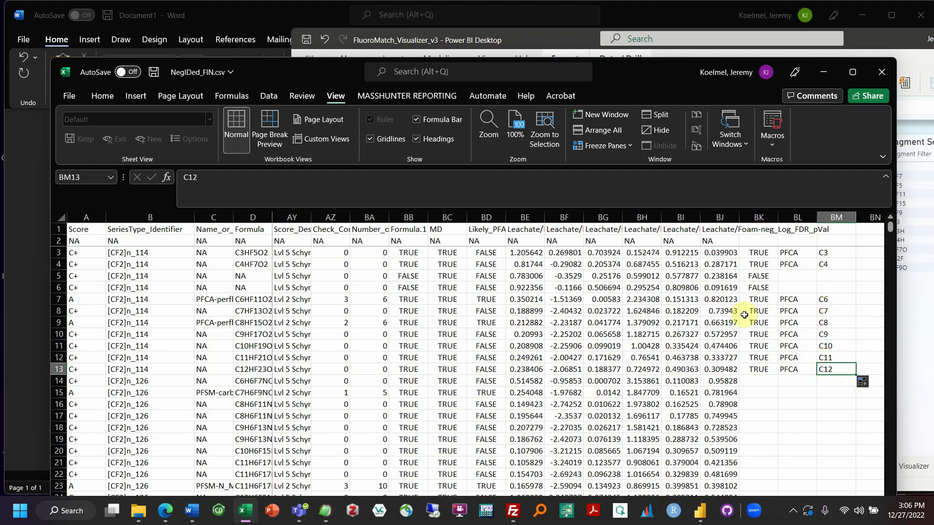
Step: Switch to Power BI, clear the [CF2]n_114 series filter and filter the features to score A
click(698, 508)
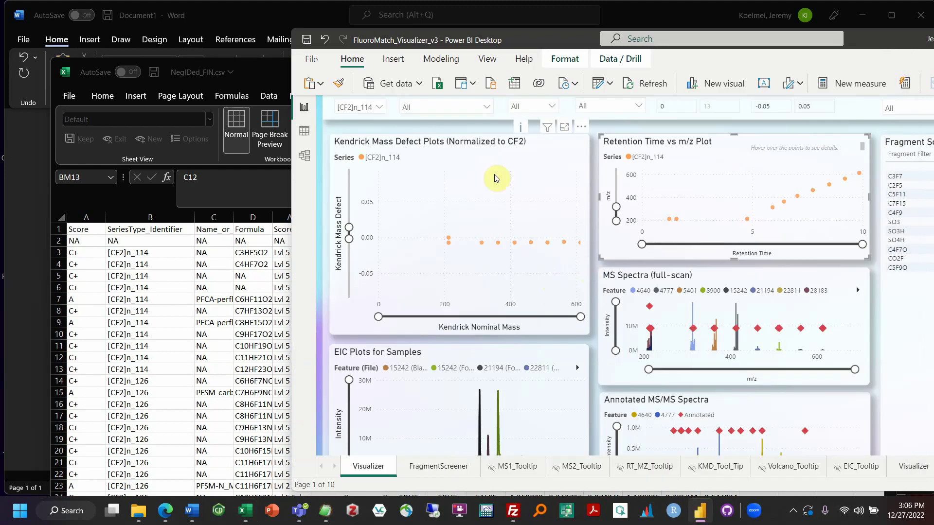
click(451, 107)
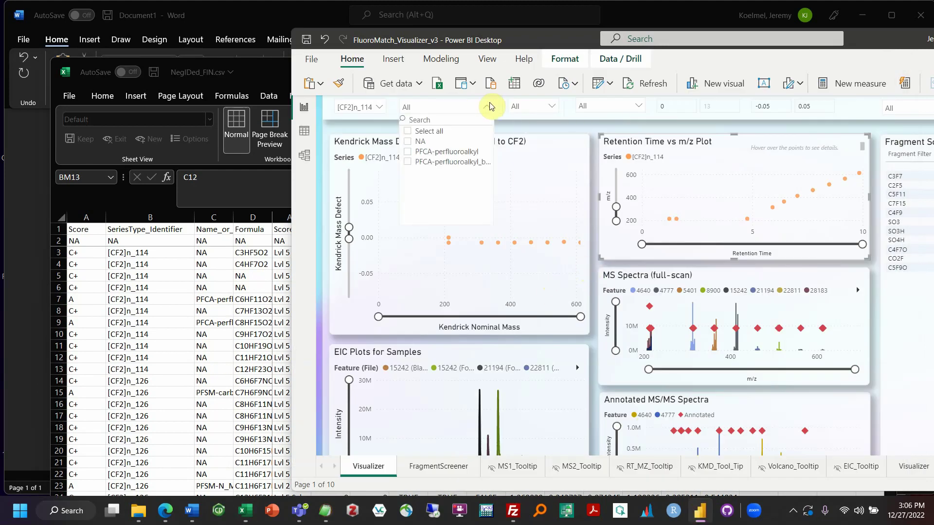
click(536, 107)
click(366, 107)
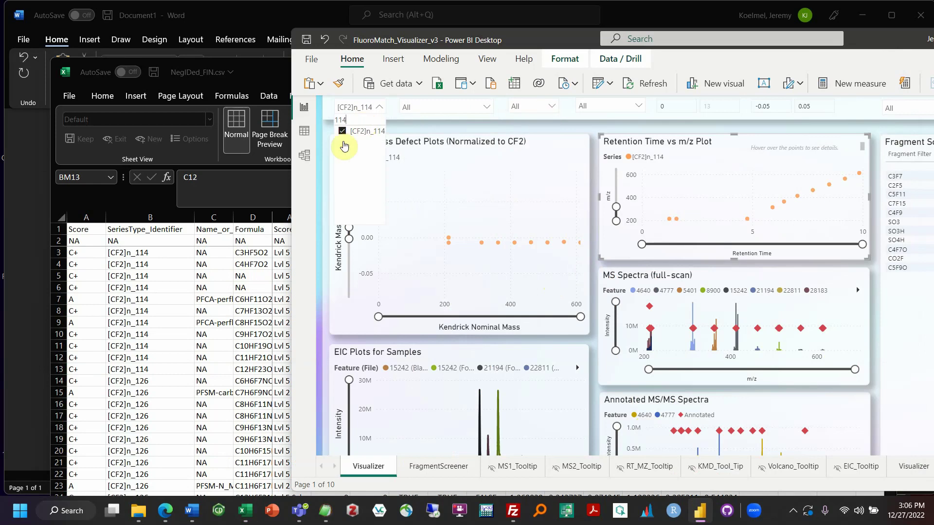
click(342, 131)
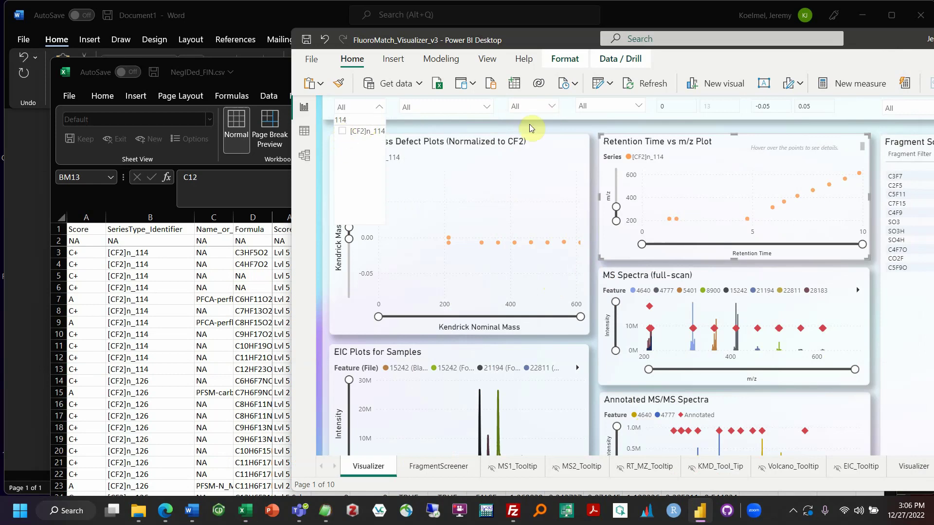
click(550, 107)
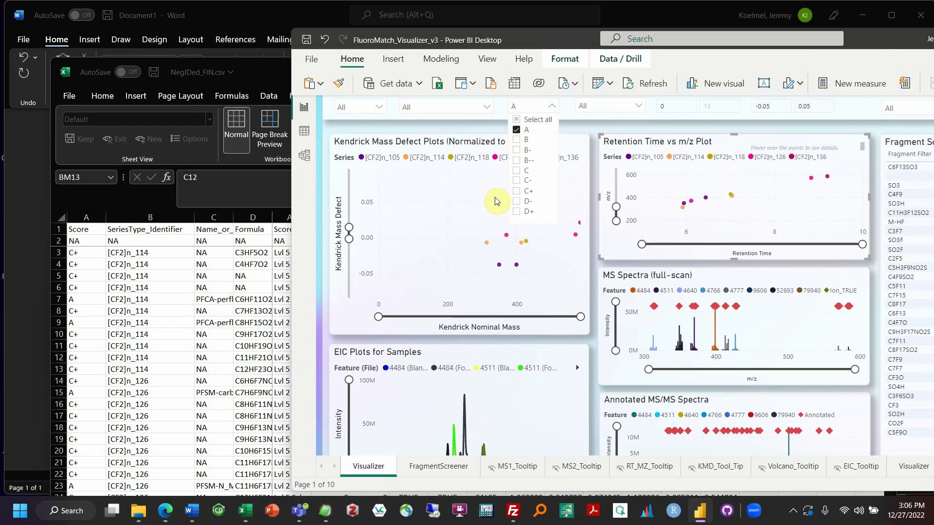
Step: Inspect the A-scored points in the Kendrick mass defect plot and glance at the Excel spreadsheet before returning to Power BI
click(499, 282)
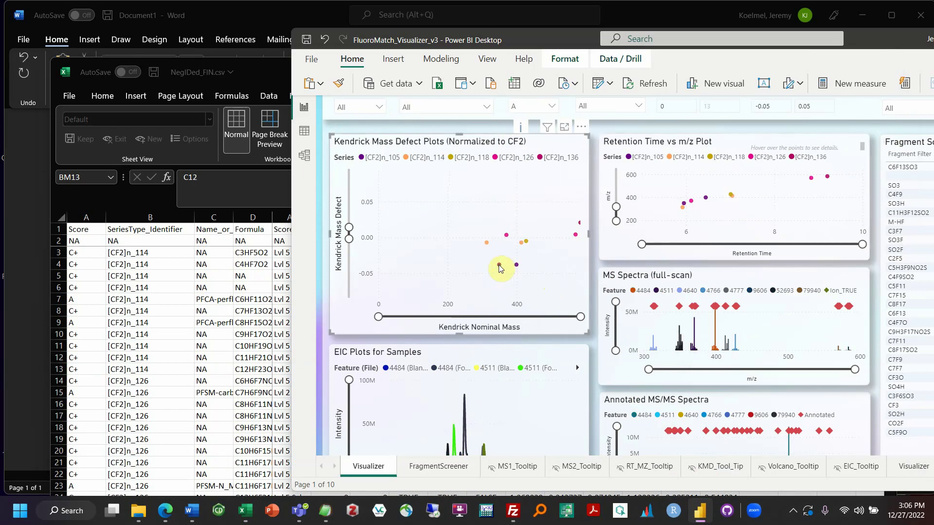
mouse_move(500, 266)
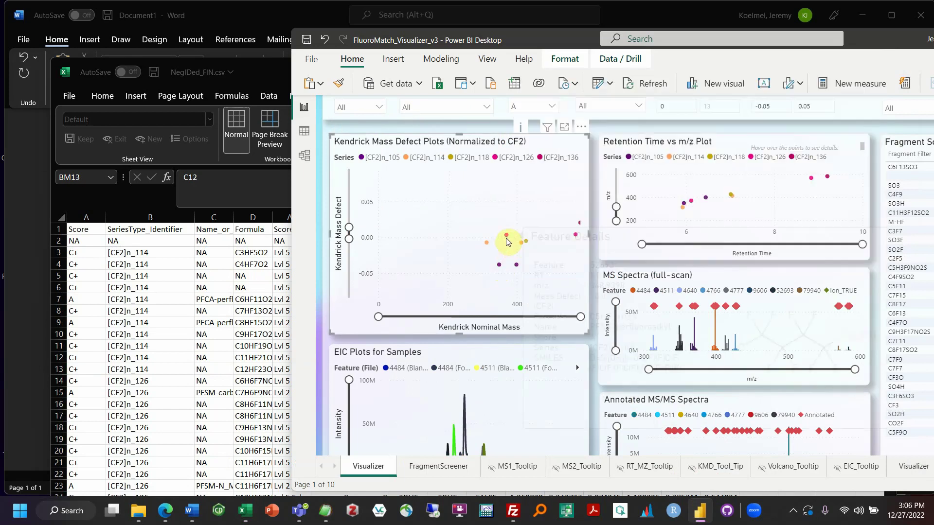
mouse_move(506, 236)
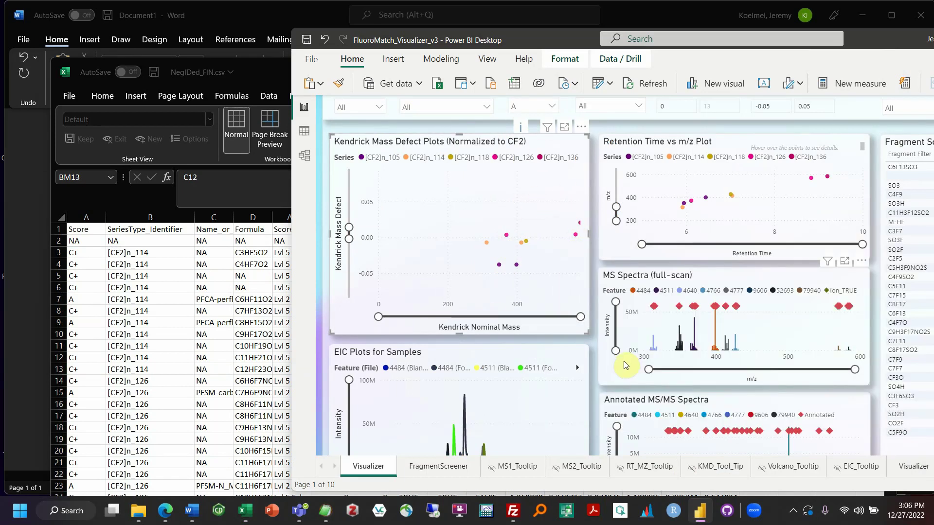
click(272, 344)
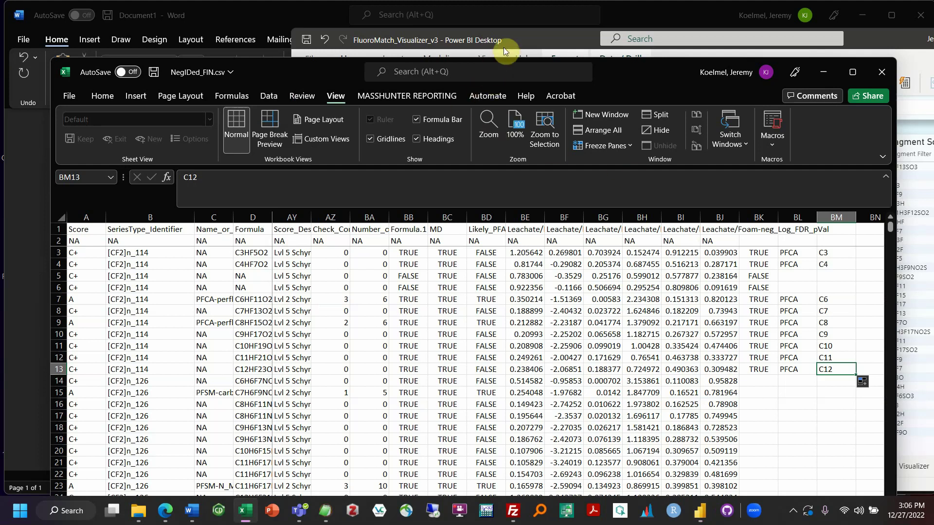
click(520, 41)
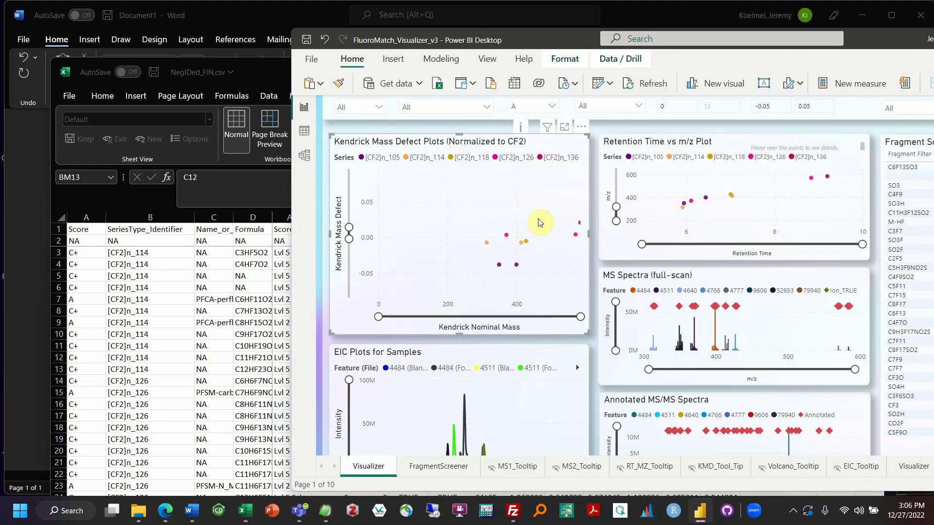
Step: Change the score filter from A to B
click(545, 106)
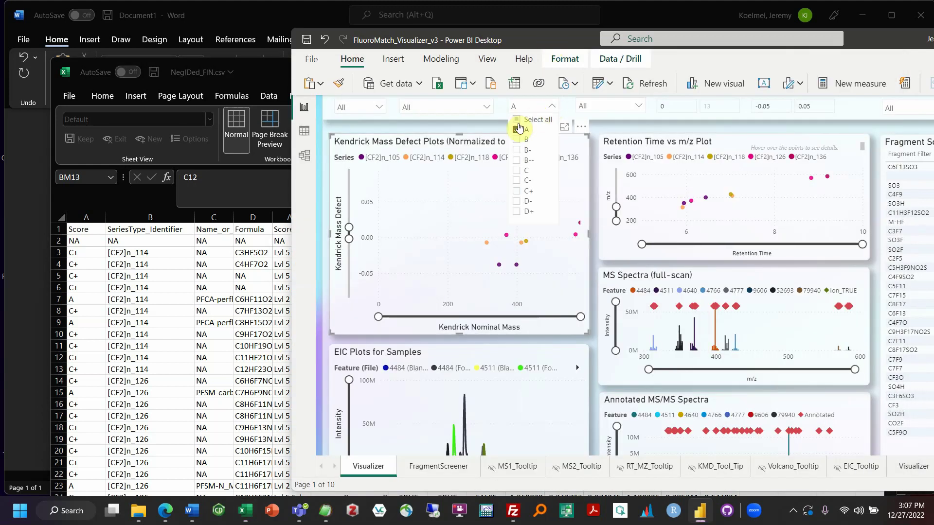
click(517, 133)
click(517, 144)
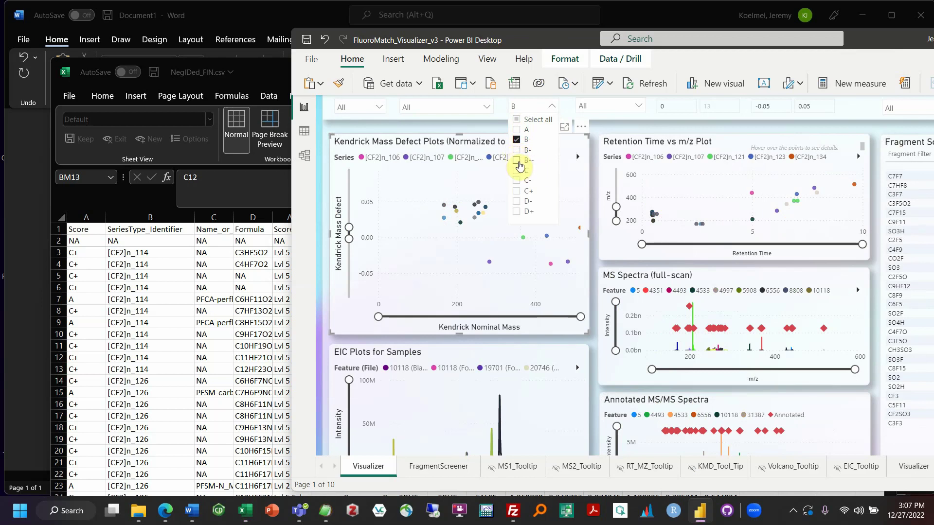
Step: Inspect the details of the [CF2]n_151 features 4533 and 6556 in the Kendrick plot, and isolate feature 6556 across the plots
click(401, 239)
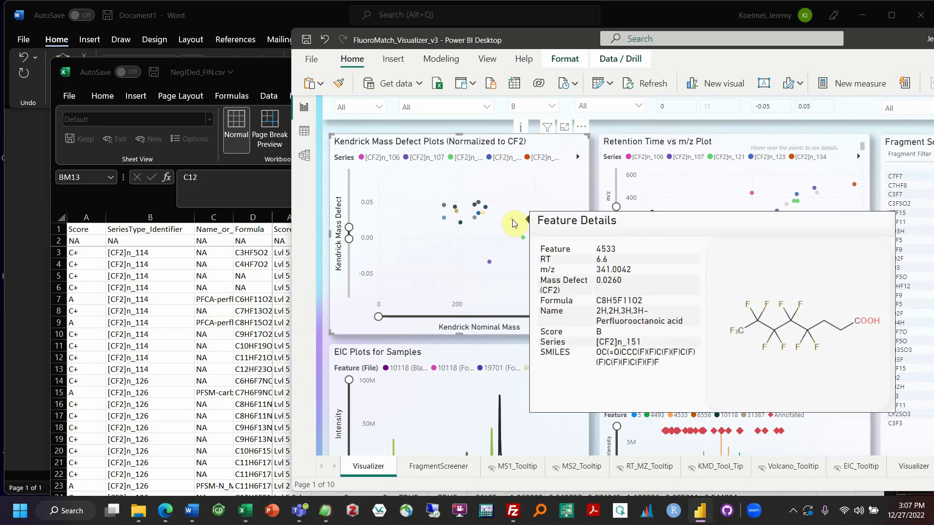
mouse_move(553, 219)
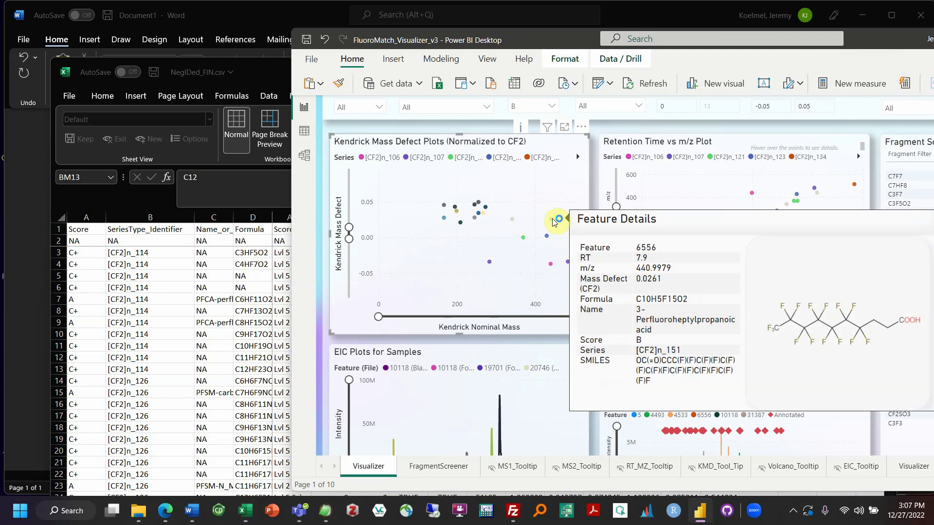
click(552, 220)
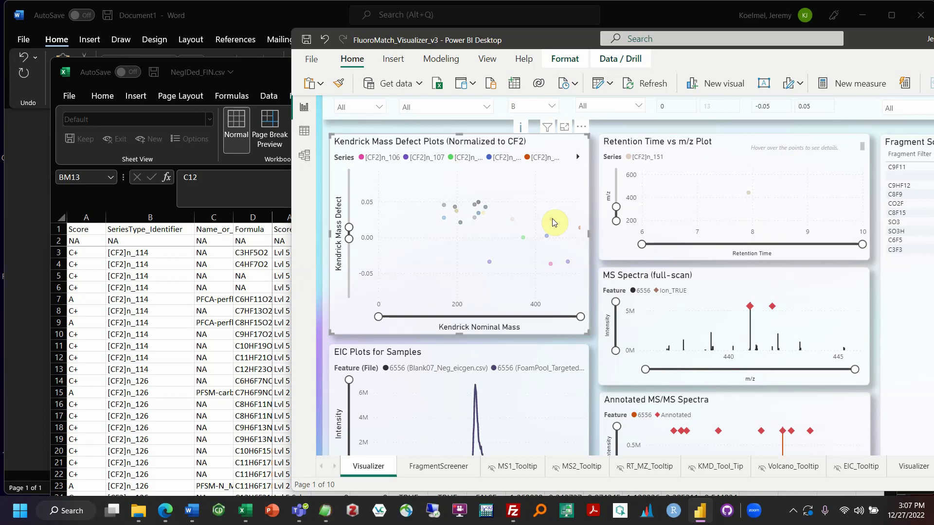
Step: Isolate the [CF2]n_151 feature 4533 across the plots and examine its chromatogram and full-scan MS spectrum
click(513, 220)
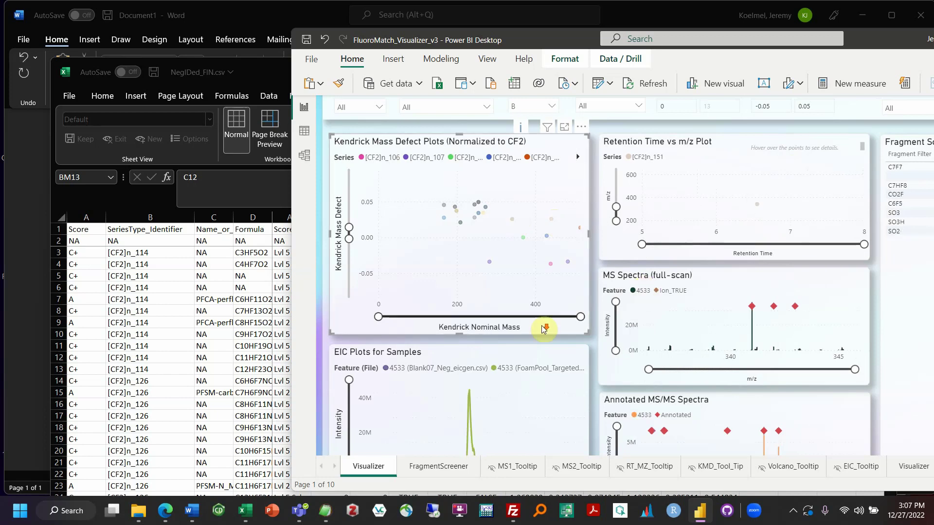
scroll(540, 331, down, 1)
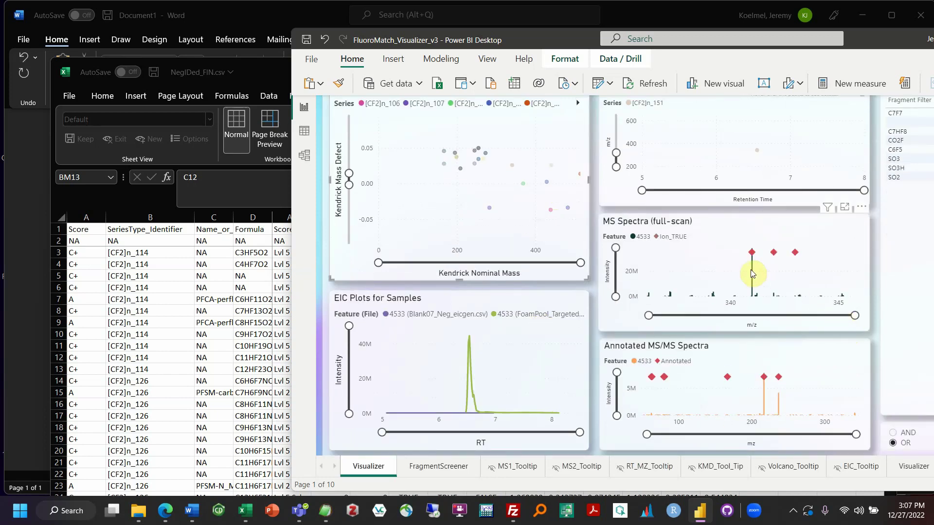
scroll(718, 305, up, 1)
scroll(719, 306, down, 1)
mouse_move(752, 258)
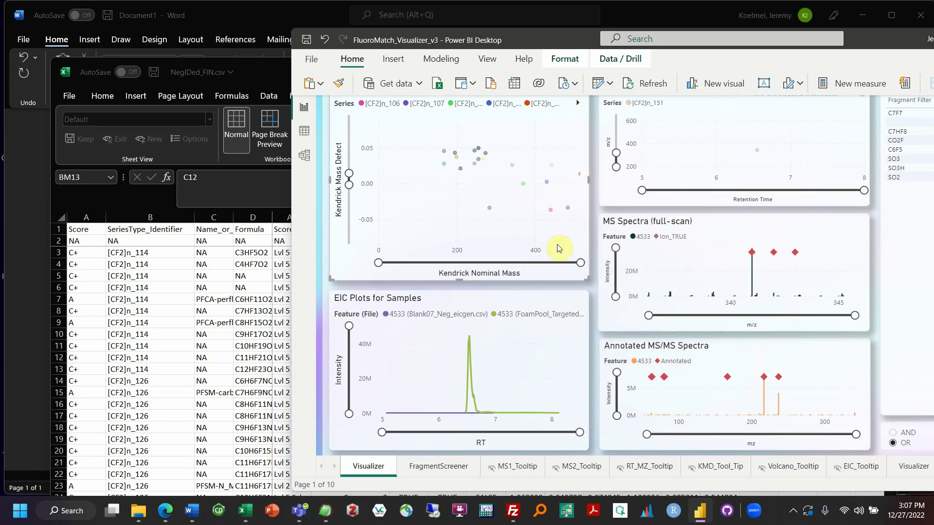
scroll(733, 344, down, 1)
scroll(756, 354, up, 1)
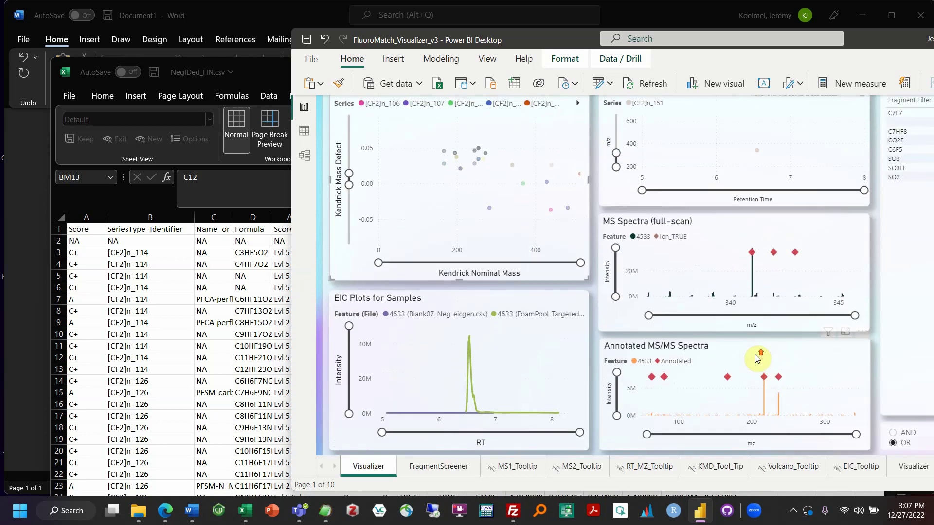
Step: Inspect the fragment details in feature 4533's annotated MS/MS spectrum, and isolate feature 6556 to check its fragments
mouse_move(765, 379)
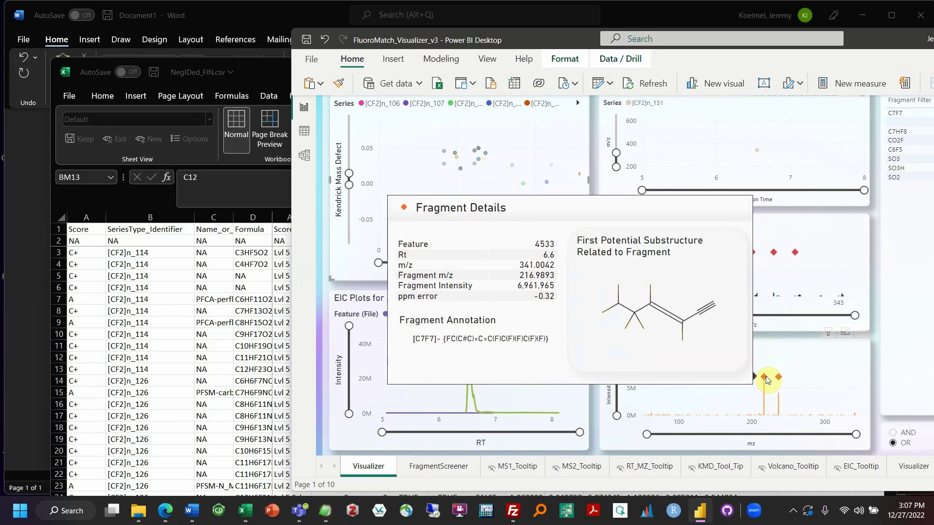
click(778, 379)
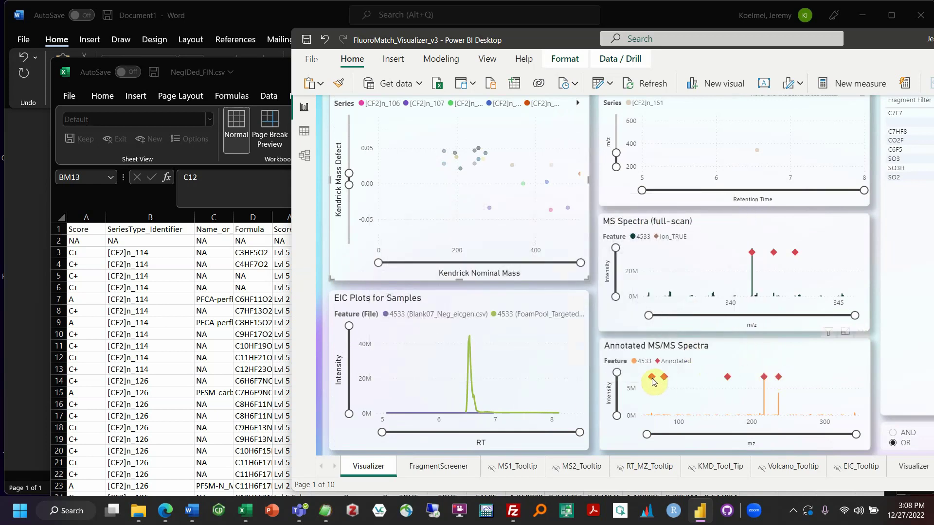
mouse_move(652, 382)
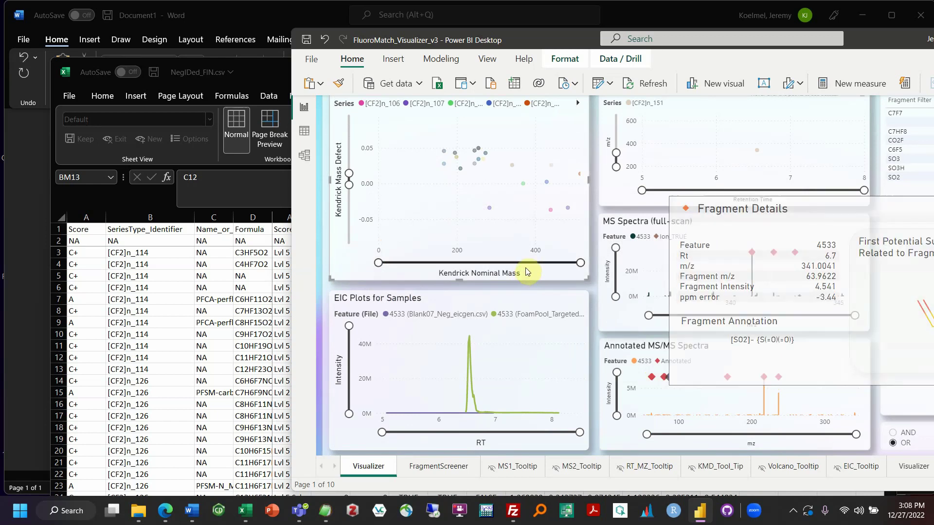
click(550, 166)
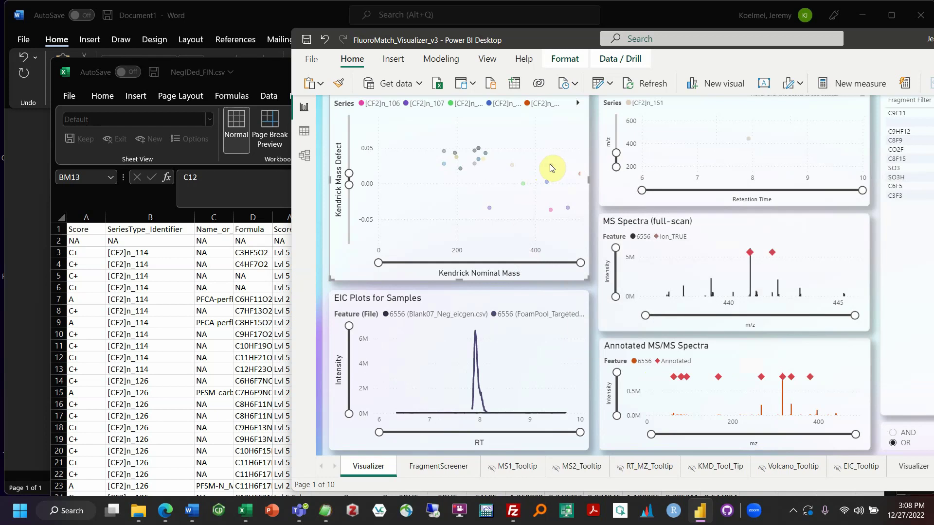
mouse_move(763, 378)
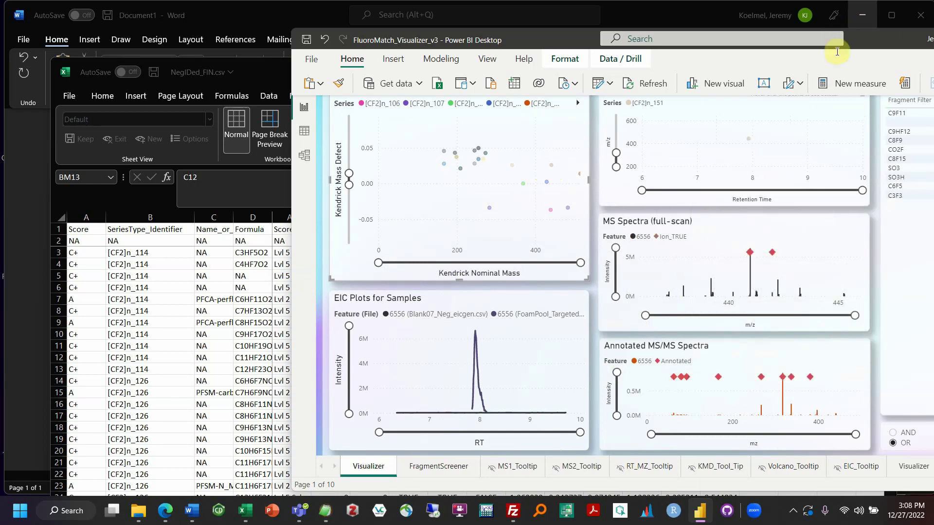
Step: Move the report window to expose the fragment screening table, and compare features 5908, 4533 and 52730 across the plots
drag(860, 51, 747, 49)
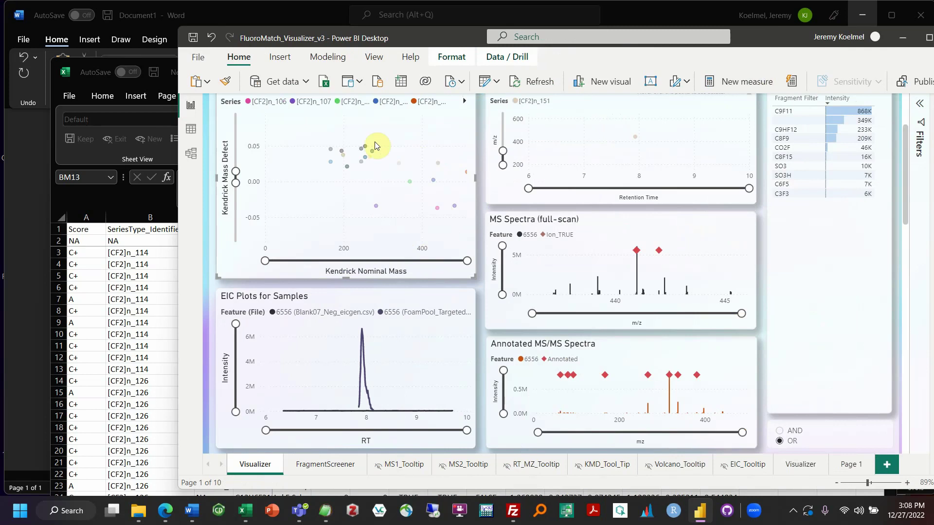
click(361, 165)
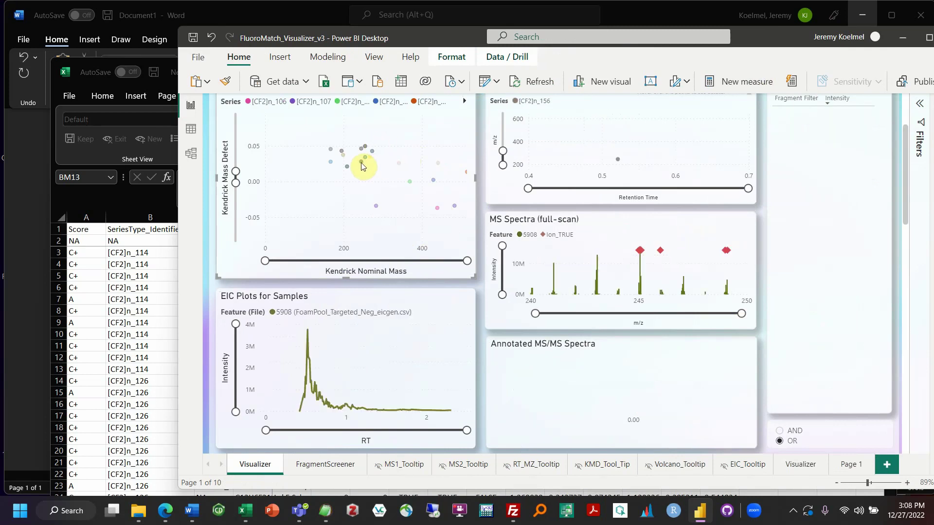
click(398, 163)
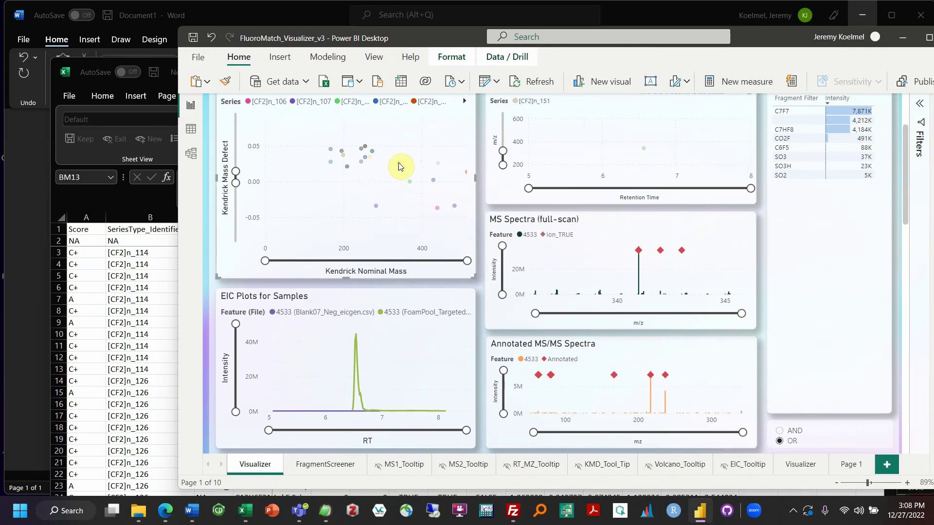
click(376, 208)
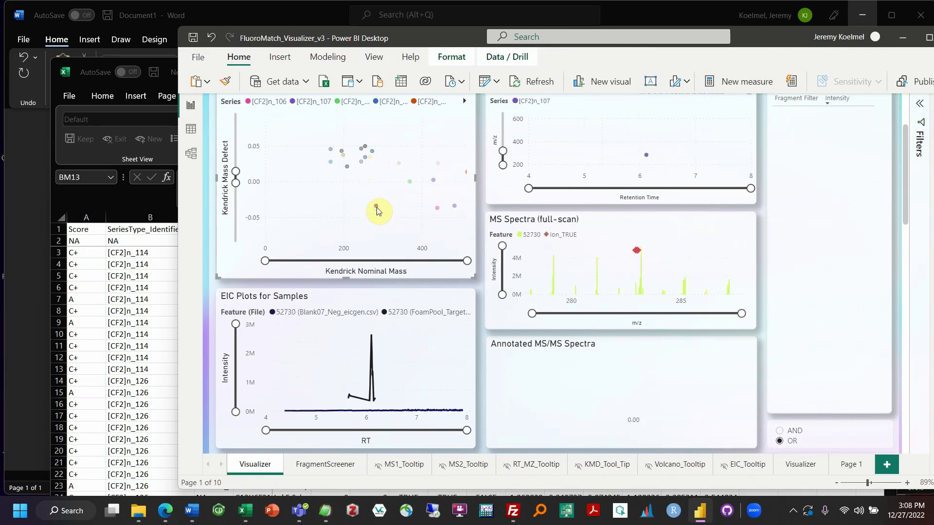
mouse_move(376, 205)
Step: Add score A to the score filter alongside B
scroll(405, 170, up, 3)
click(410, 161)
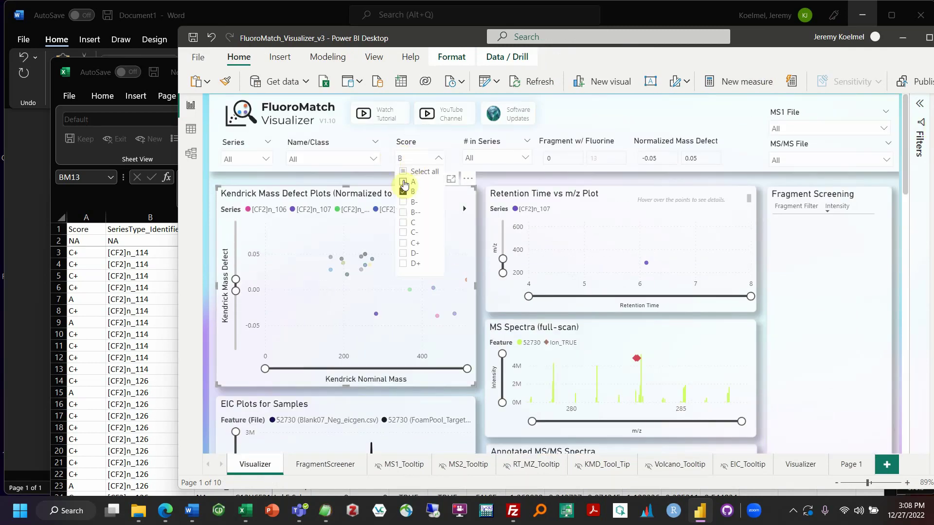
click(403, 181)
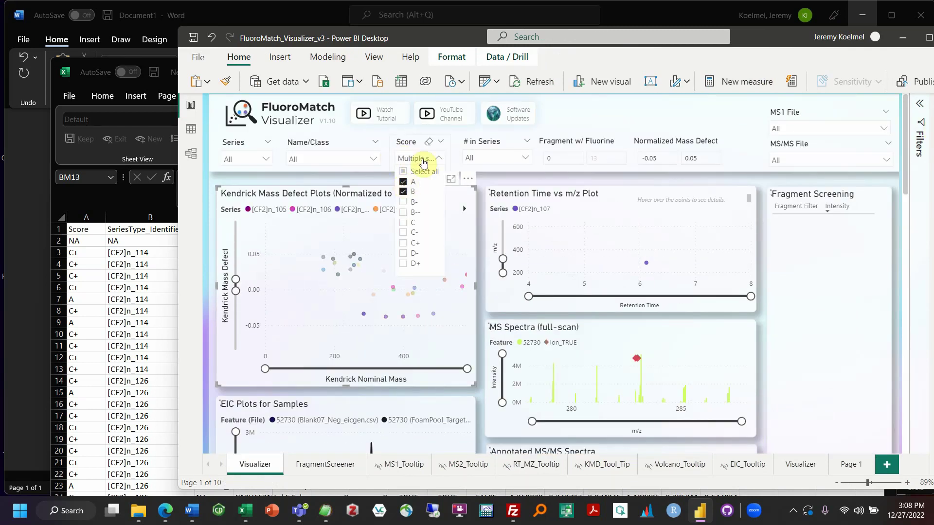
Step: Isolate the [CF2]n_105 features 52693 and 4484 in turn, and examine 4484's EIC plot, spectra and annotated feature table entry
click(387, 318)
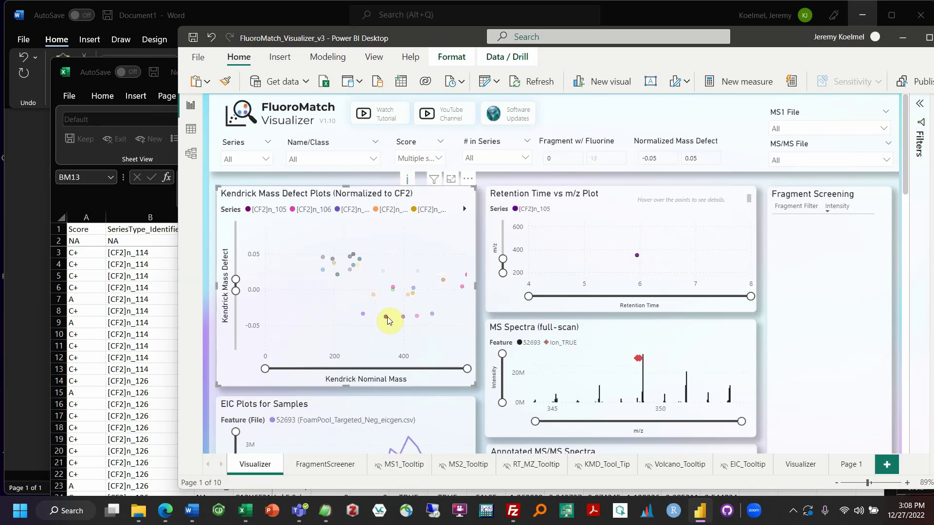
click(404, 317)
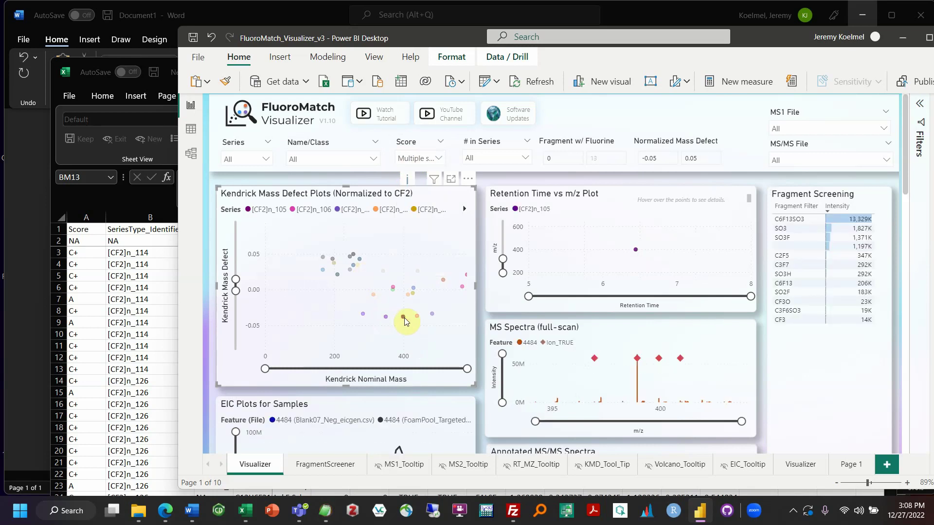
scroll(406, 316, down, 3)
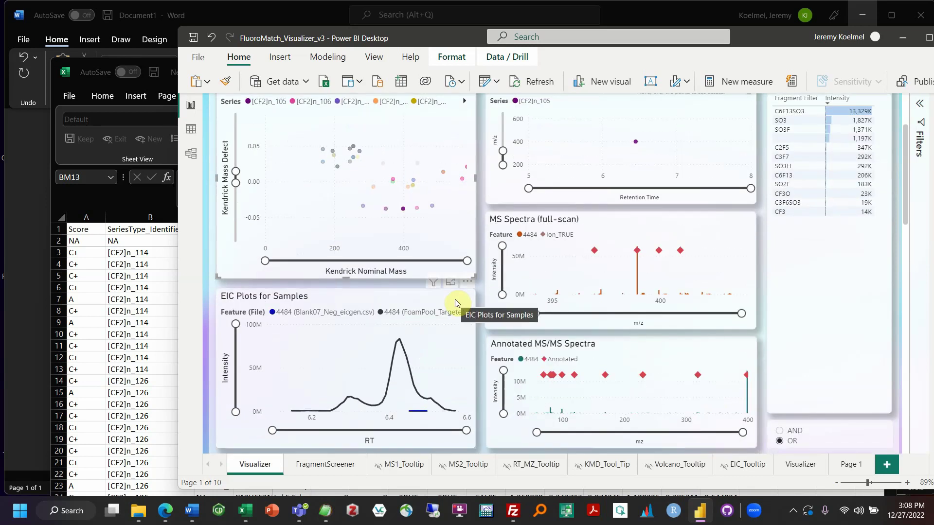
scroll(455, 299, down, 3)
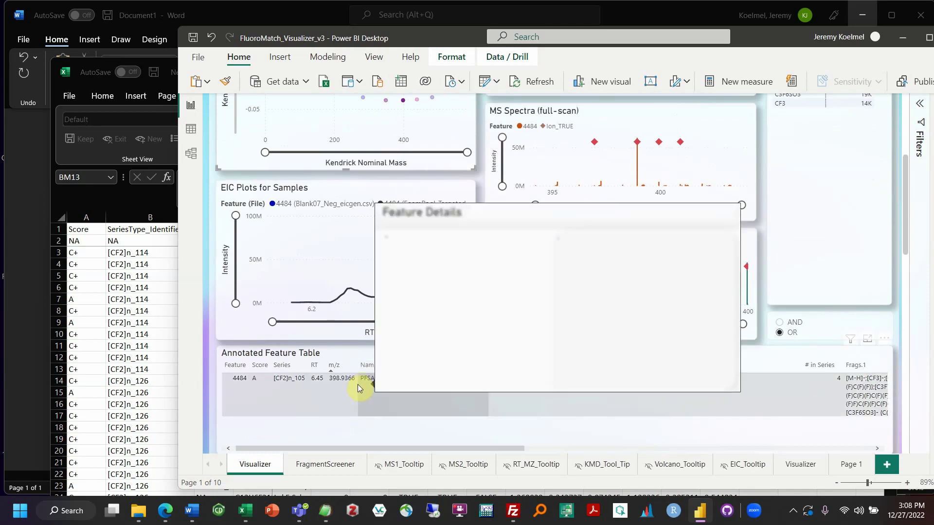
scroll(438, 198, up, 3)
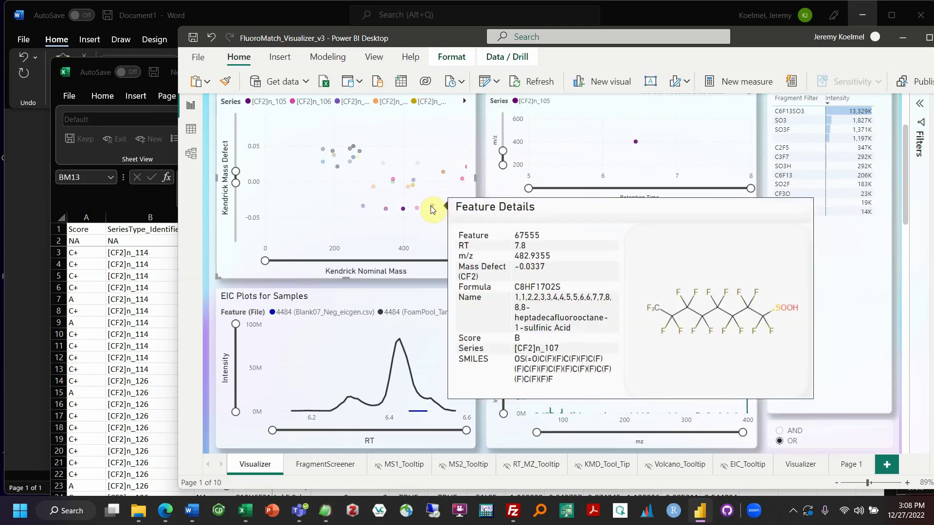
Step: Compare the [CF2]n_107 feature 67555 with feature 4484, checking the chromatograms and the marked ions in the full-scan spectrum
click(432, 209)
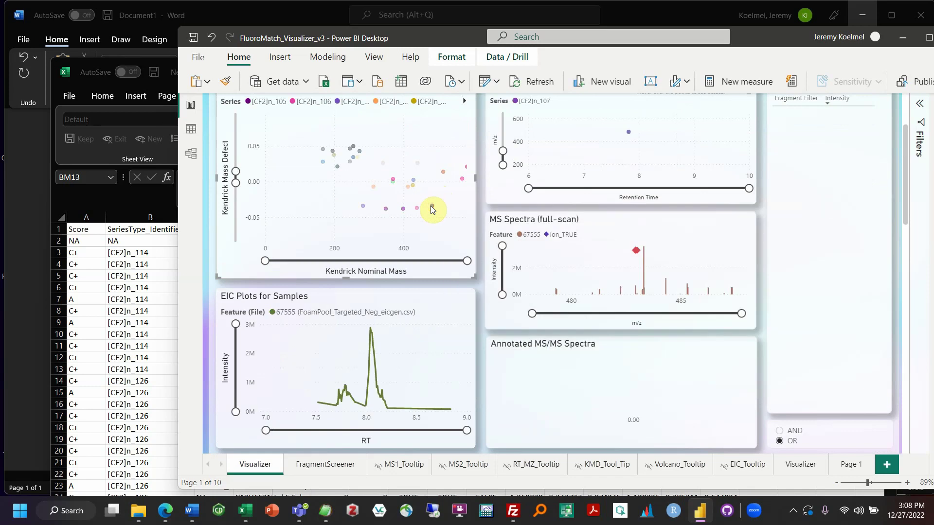
click(403, 209)
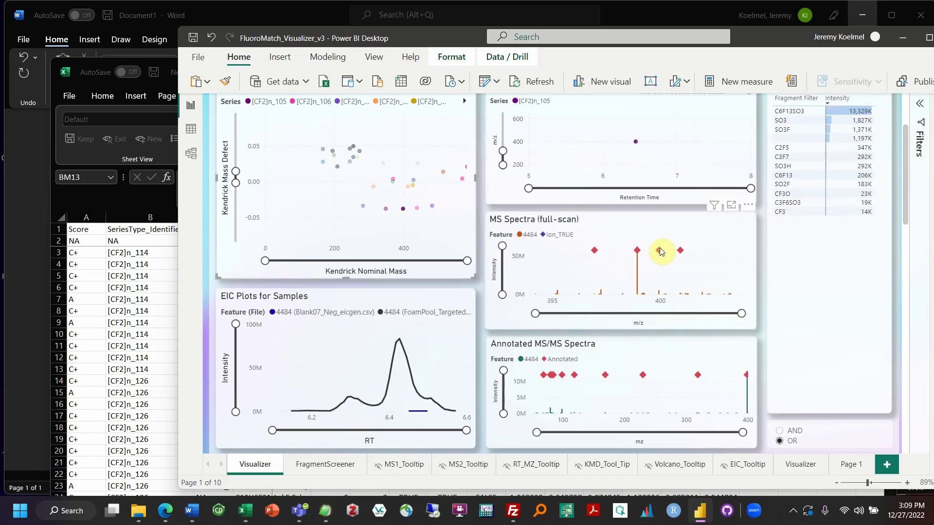
mouse_move(681, 251)
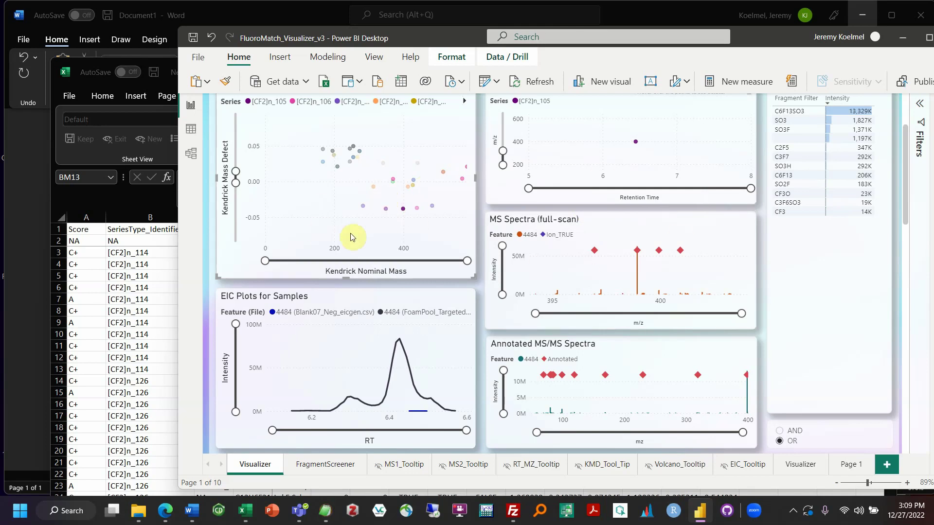
Step: Remove score A from the score filter so only B remains, and maximize the report window
scroll(355, 236, up, 3)
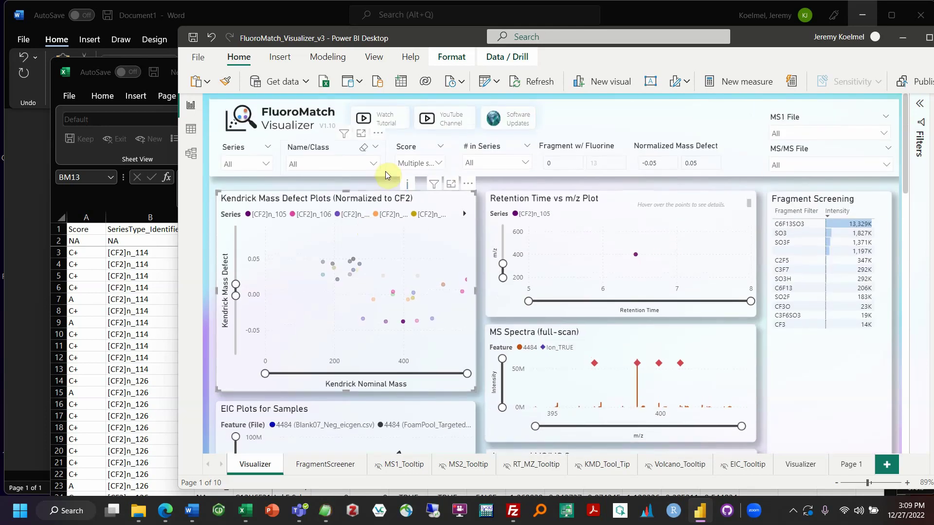
click(427, 165)
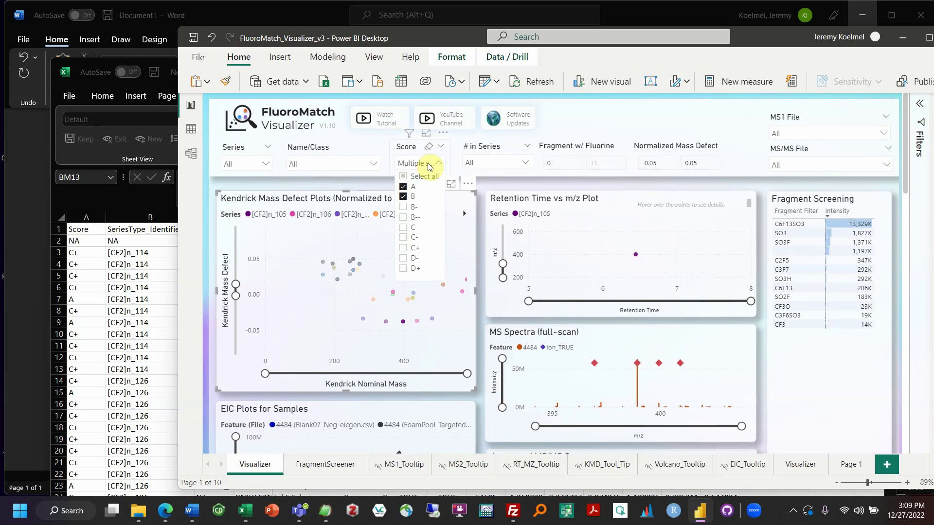
click(405, 187)
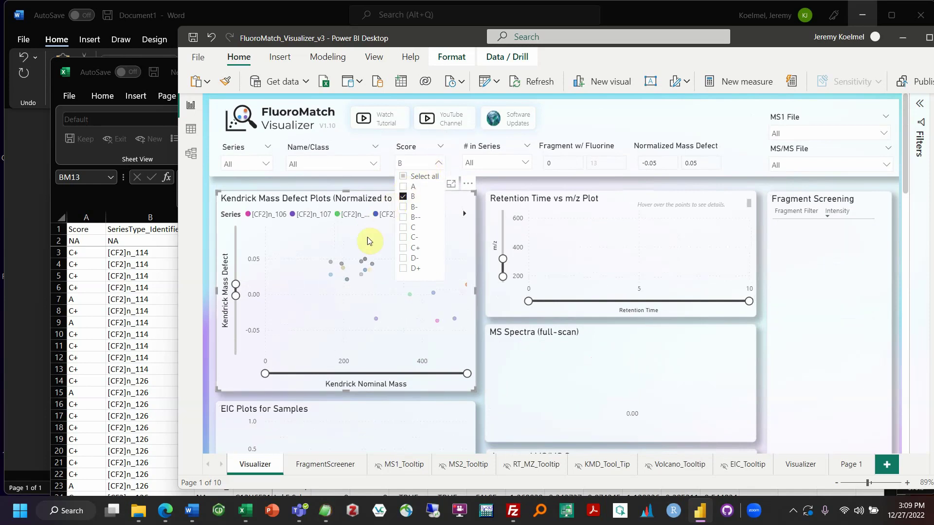
click(208, 264)
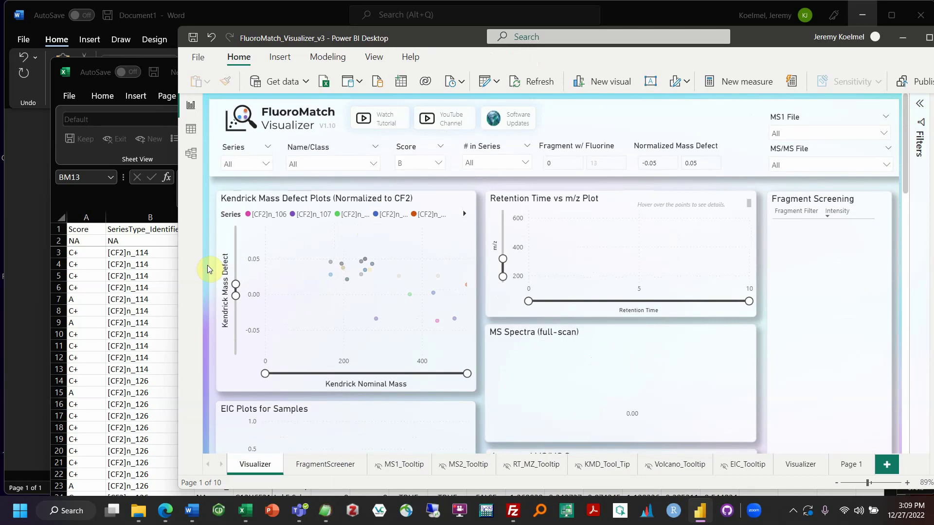
click(928, 37)
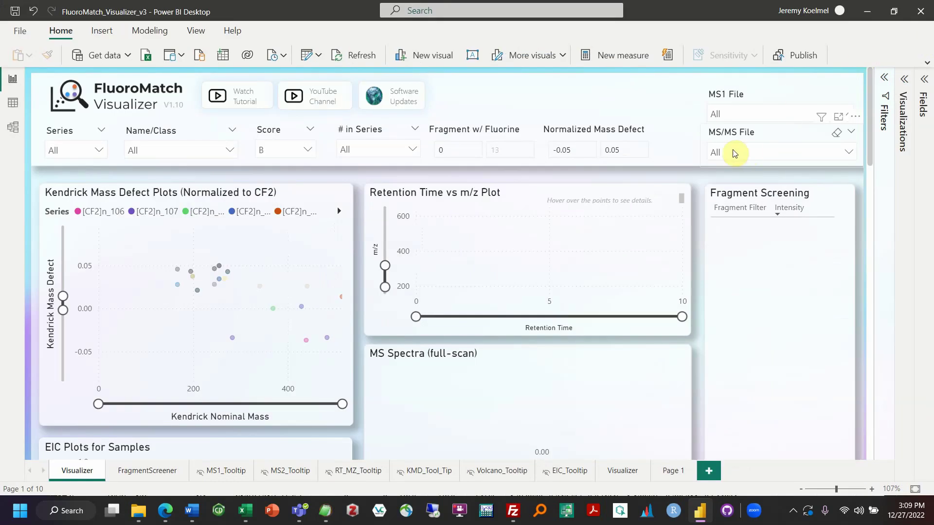